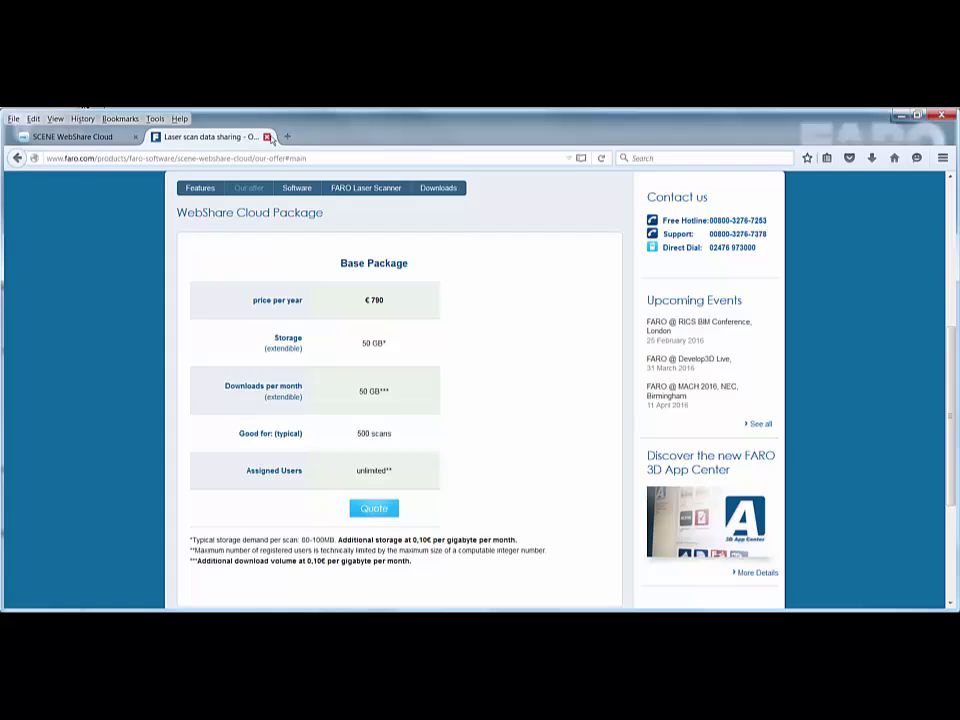
Step: Close the WebShare Cloud offer page and open the account's administration area
{"action": "left_click", "coordinate": [266, 136]}
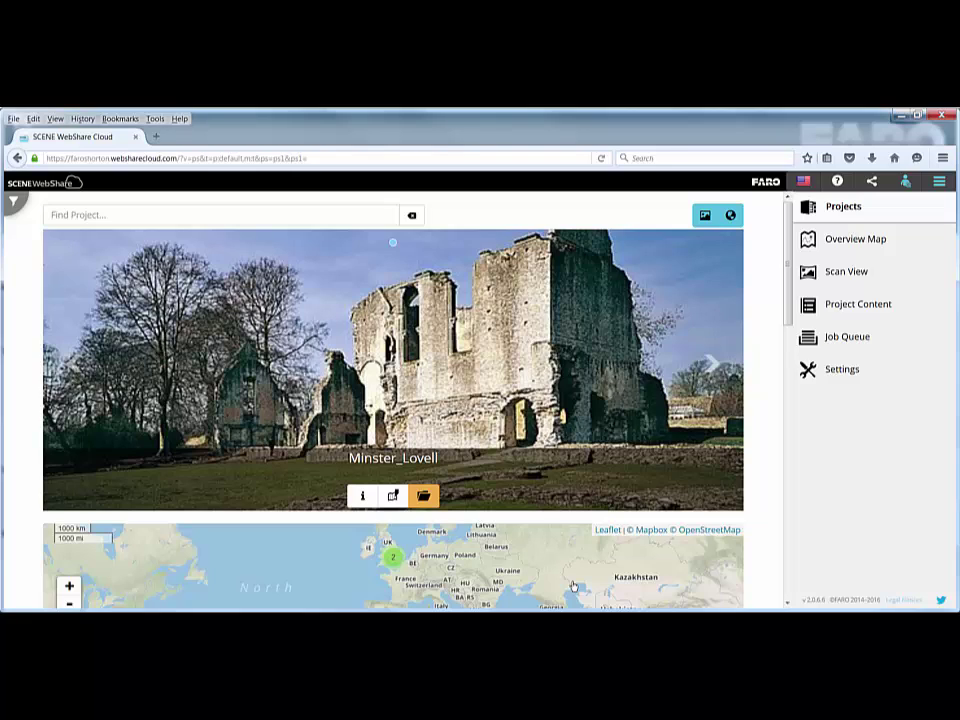
{"action": "left_click", "coordinate": [905, 184]}
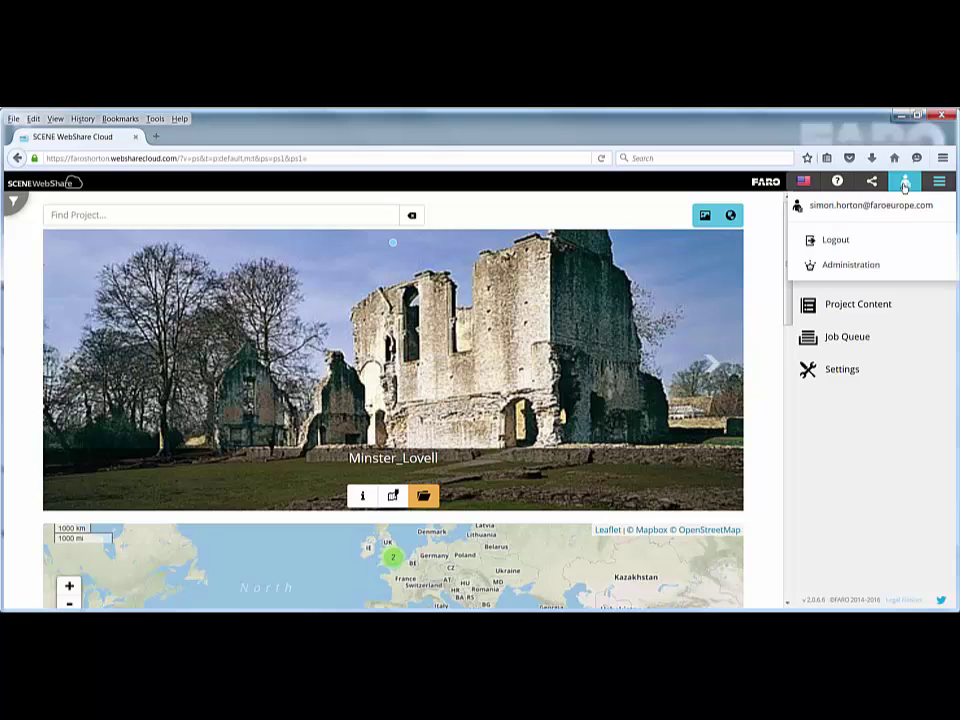
{"action": "left_click", "coordinate": [859, 266]}
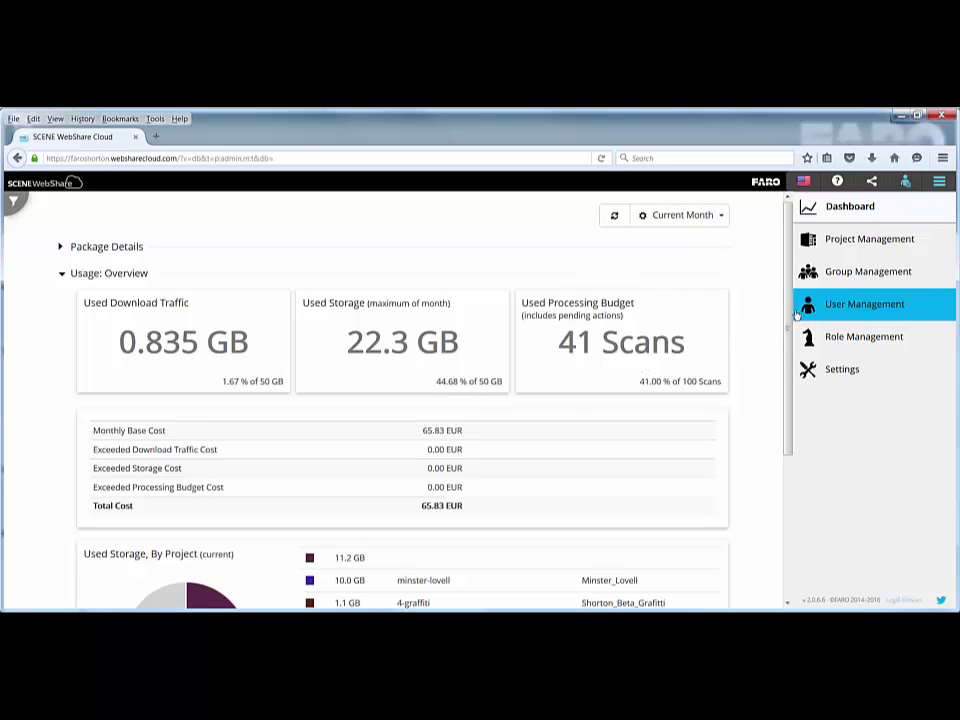
Step: Examine the dashboard's traffic usage charts and expand the storage and processing budget details to review them
{"action": "scroll", "coordinate": [791, 407], "scroll_direction": "down", "scroll_amount": 10}
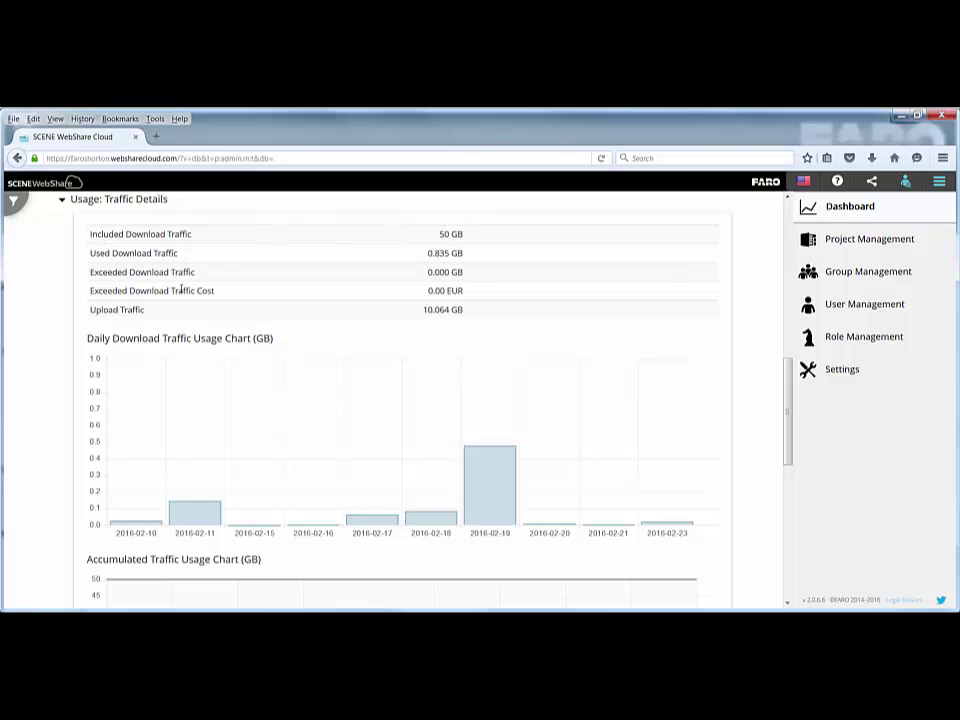
{"action": "mouse_move", "coordinate": [203, 527]}
{"action": "mouse_move", "coordinate": [492, 511]}
{"action": "left_click_drag", "start_coordinate": [789, 413], "coordinate": [784, 549]}
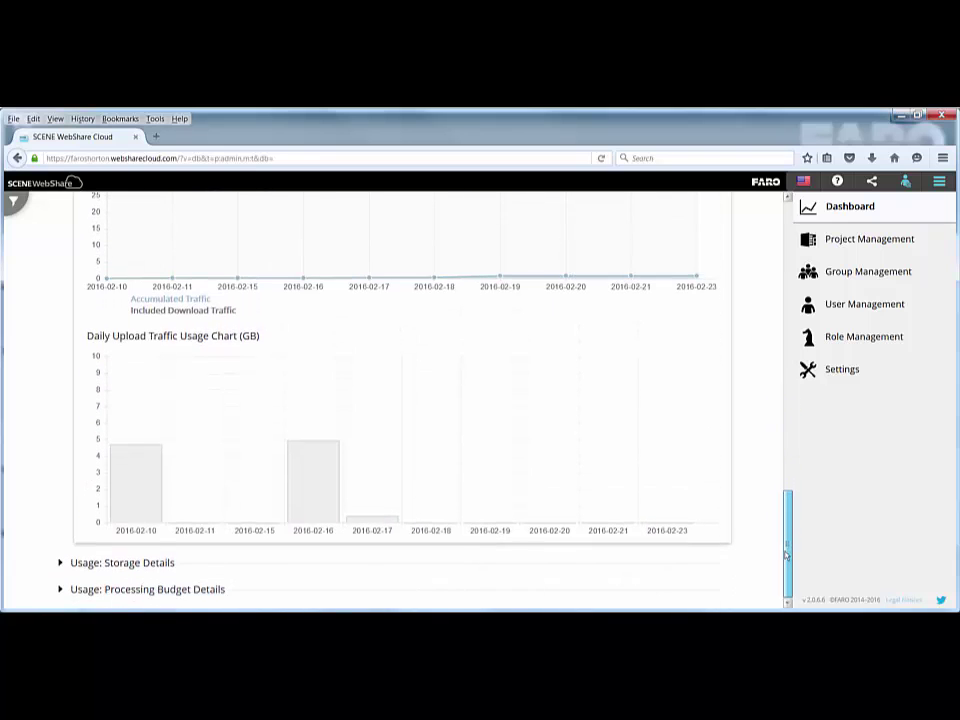
{"action": "left_click", "coordinate": [60, 563]}
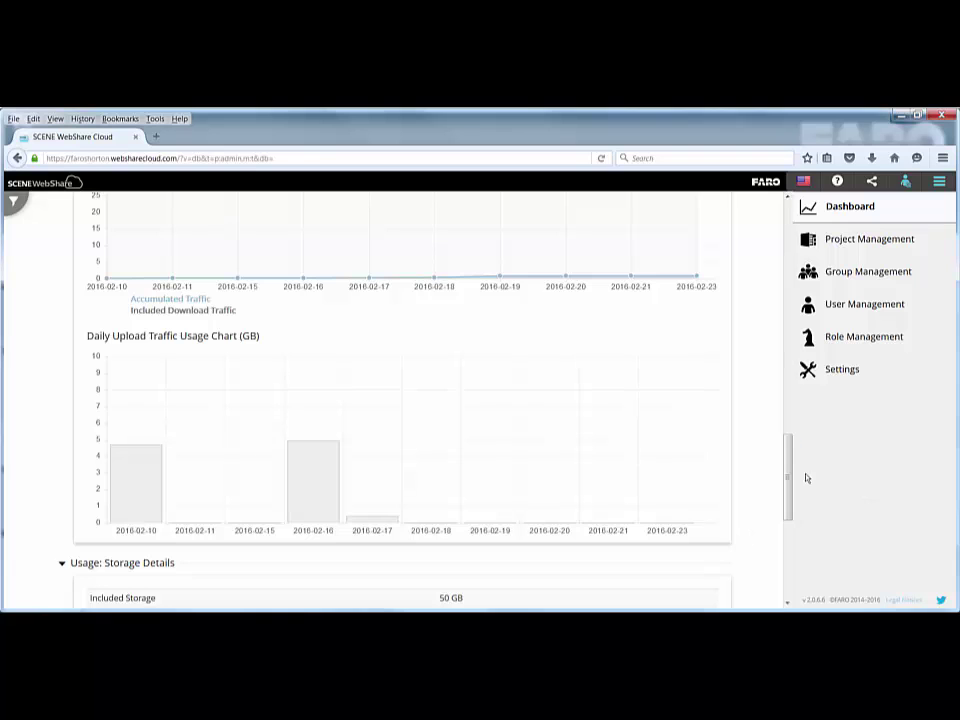
{"action": "left_click_drag", "start_coordinate": [787, 476], "coordinate": [766, 580]}
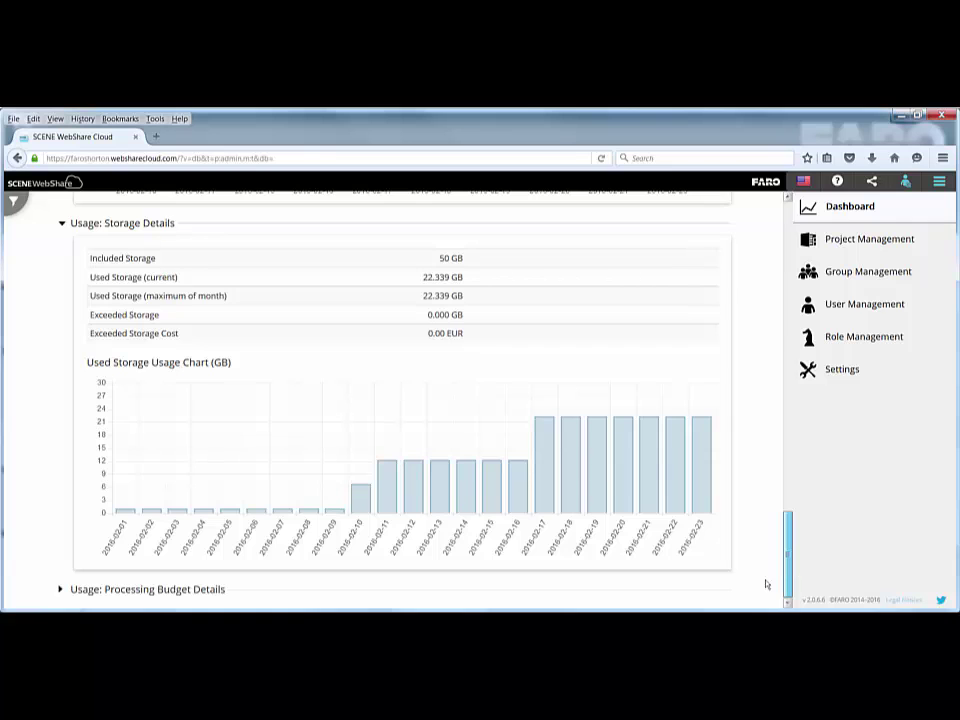
{"action": "left_click", "coordinate": [63, 594]}
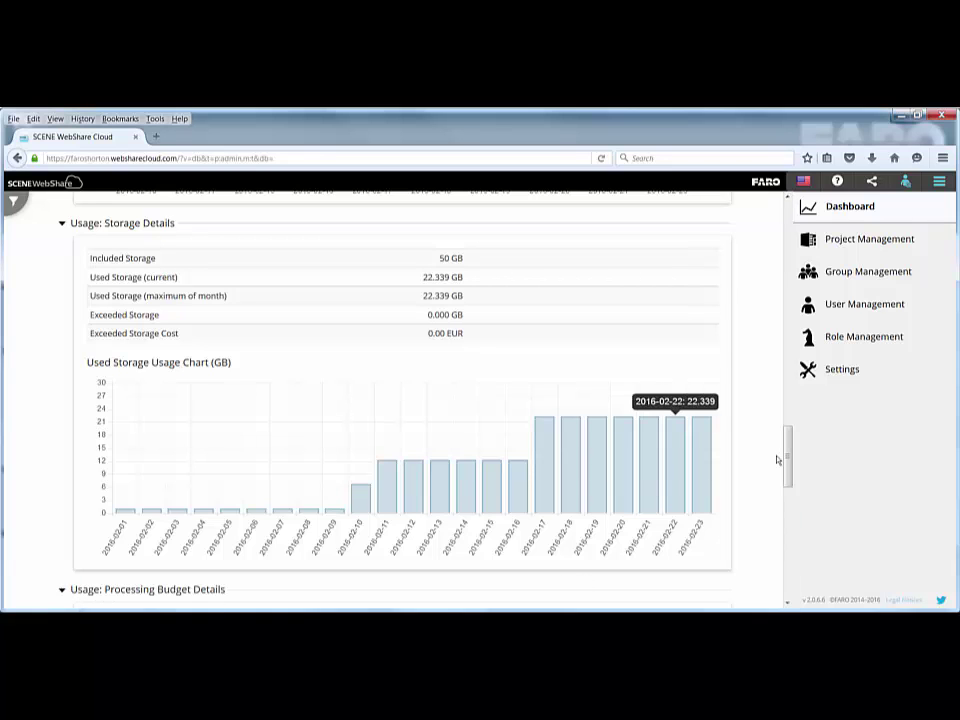
{"action": "left_click_drag", "start_coordinate": [786, 457], "coordinate": [788, 513]}
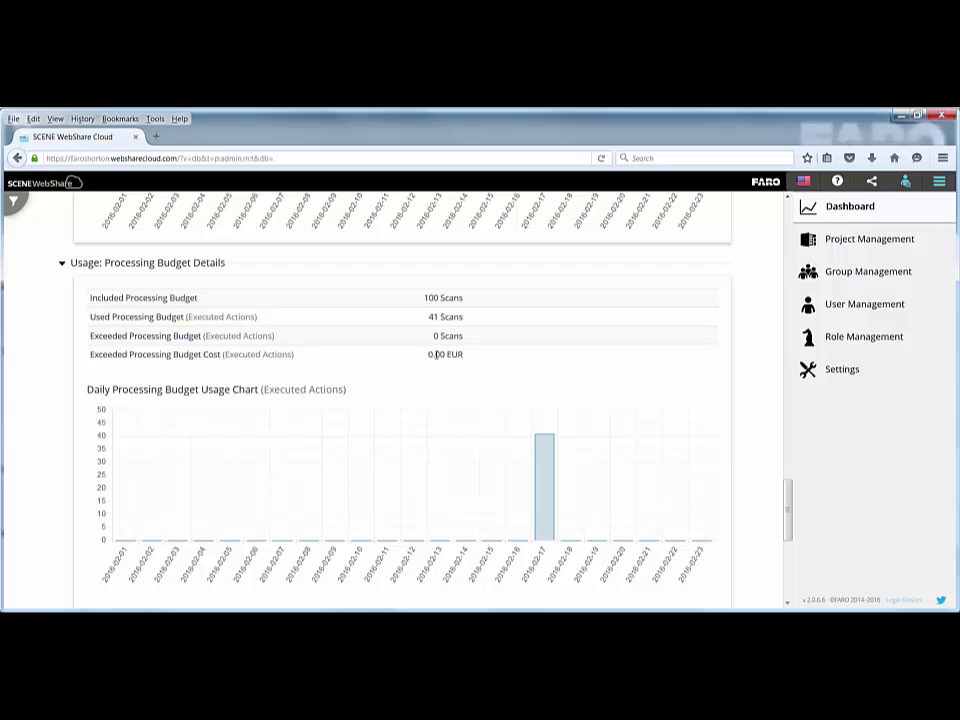
Step: Create 3D data for the Shorton_Beta_Grafitti project, confirming the processing cost and keeping the color mode at Prefer color
{"action": "left_click", "coordinate": [836, 246]}
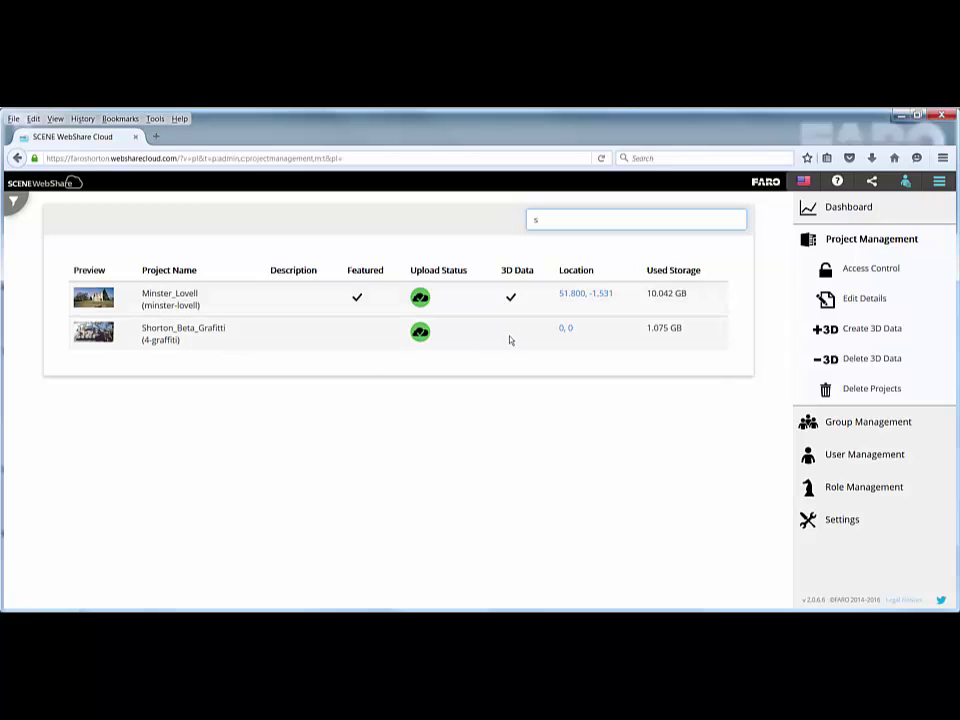
{"action": "left_click", "coordinate": [898, 335]}
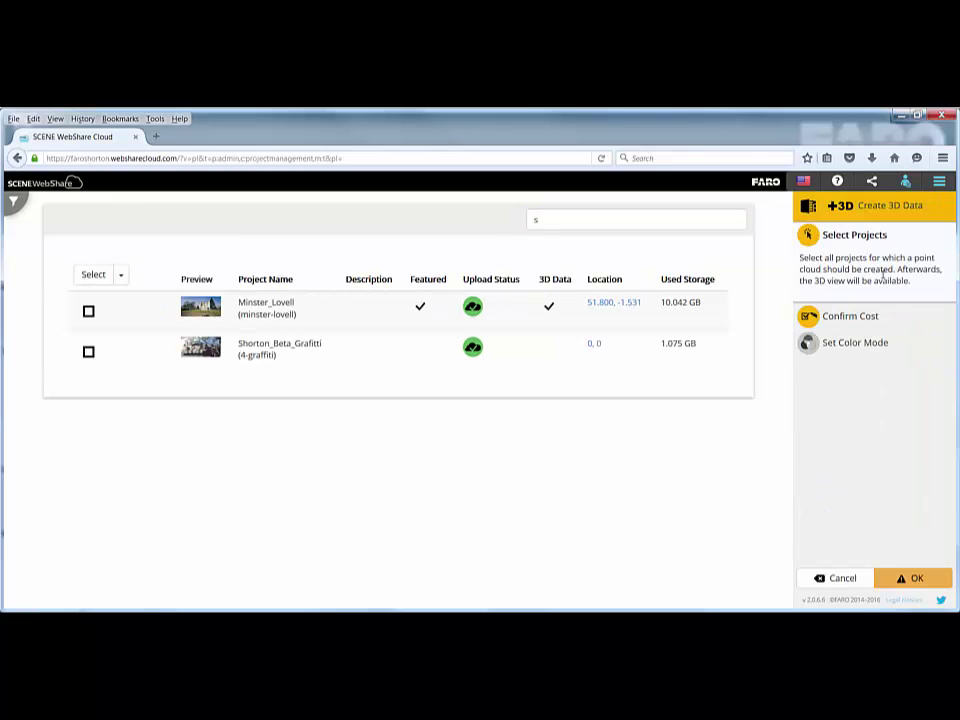
{"action": "left_click", "coordinate": [88, 352]}
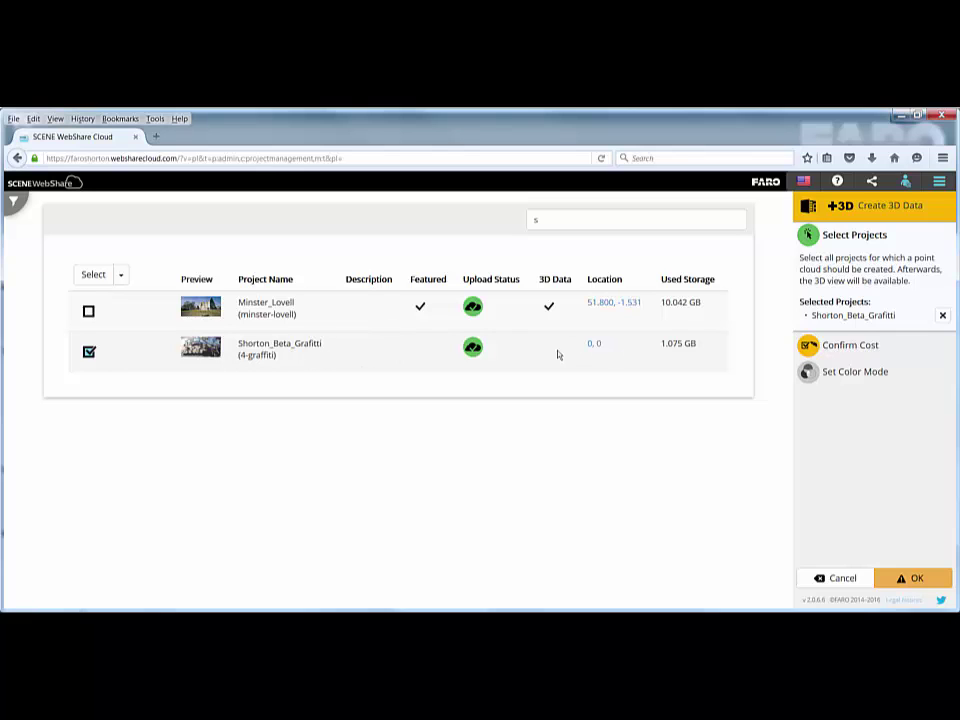
{"action": "left_click", "coordinate": [856, 345]}
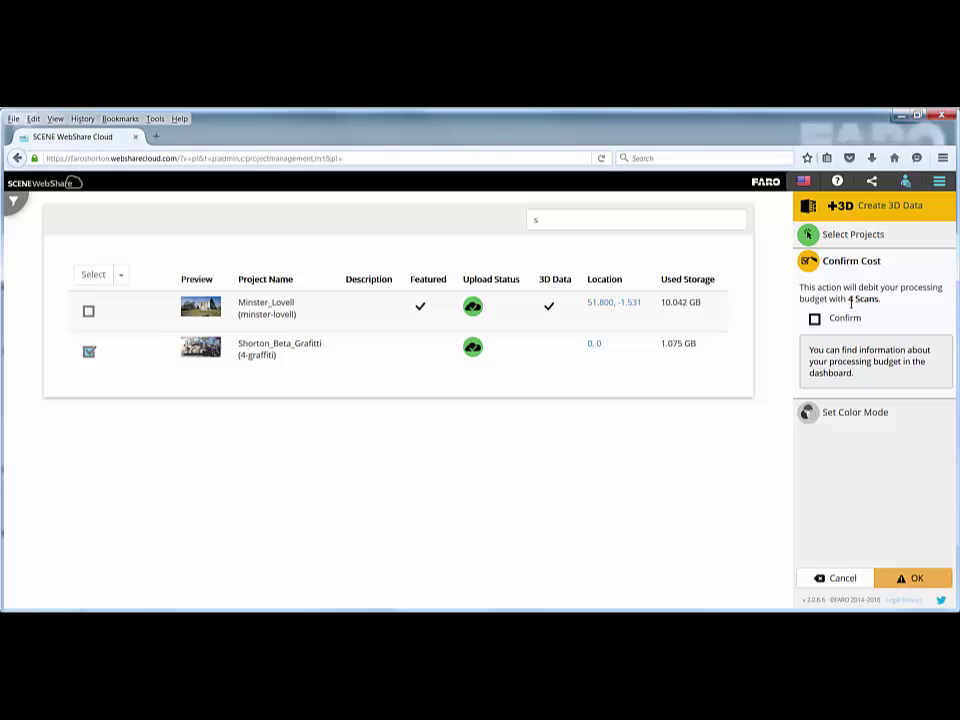
{"action": "left_click", "coordinate": [815, 319]}
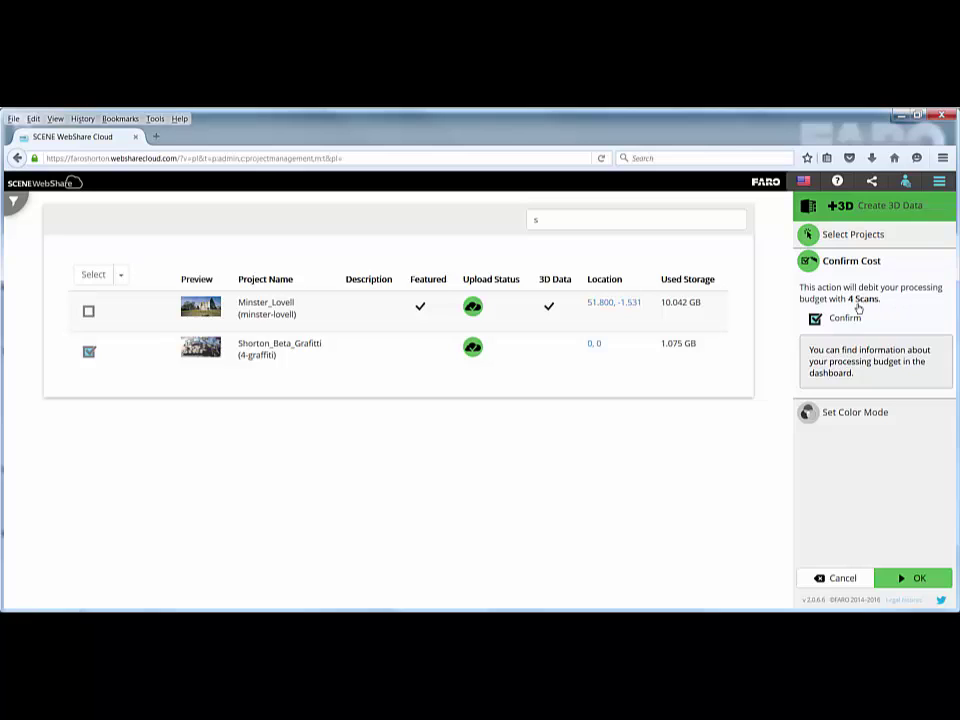
{"action": "left_click", "coordinate": [838, 414]}
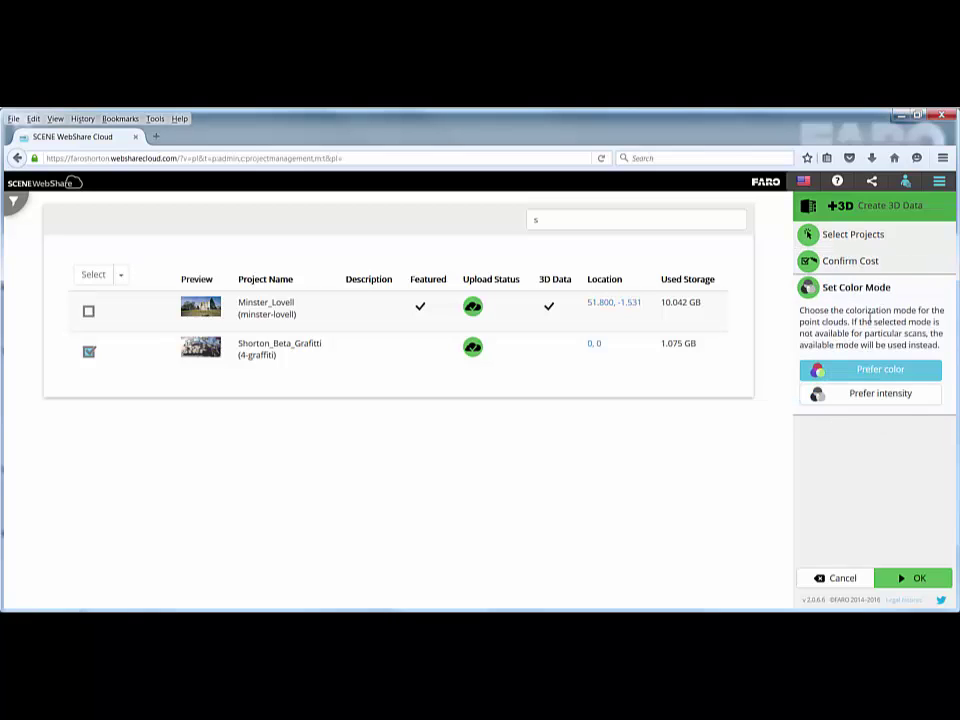
{"action": "left_click", "coordinate": [907, 579]}
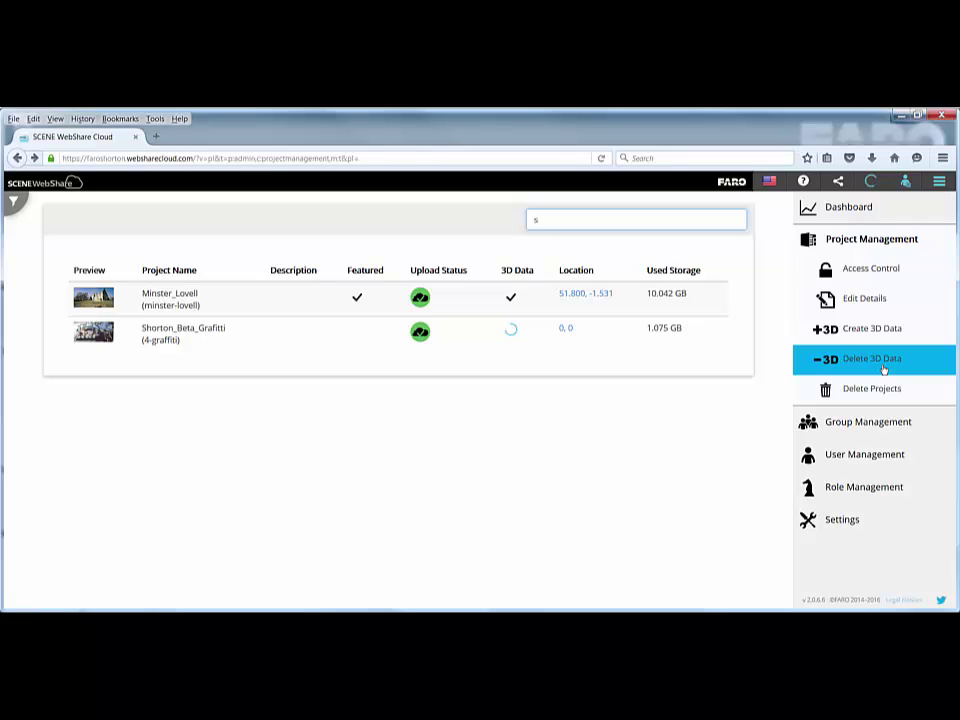
Step: In the project access control, disable the 3D view for Minster_Lovell and enable it again
{"action": "left_click", "coordinate": [896, 274]}
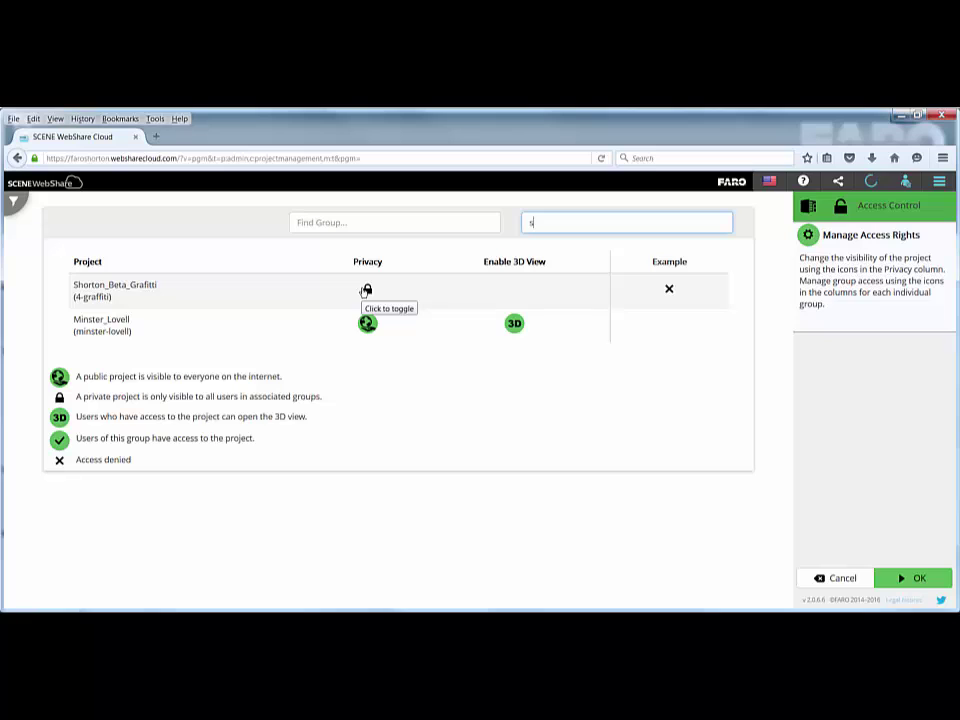
{"action": "left_click", "coordinate": [512, 328]}
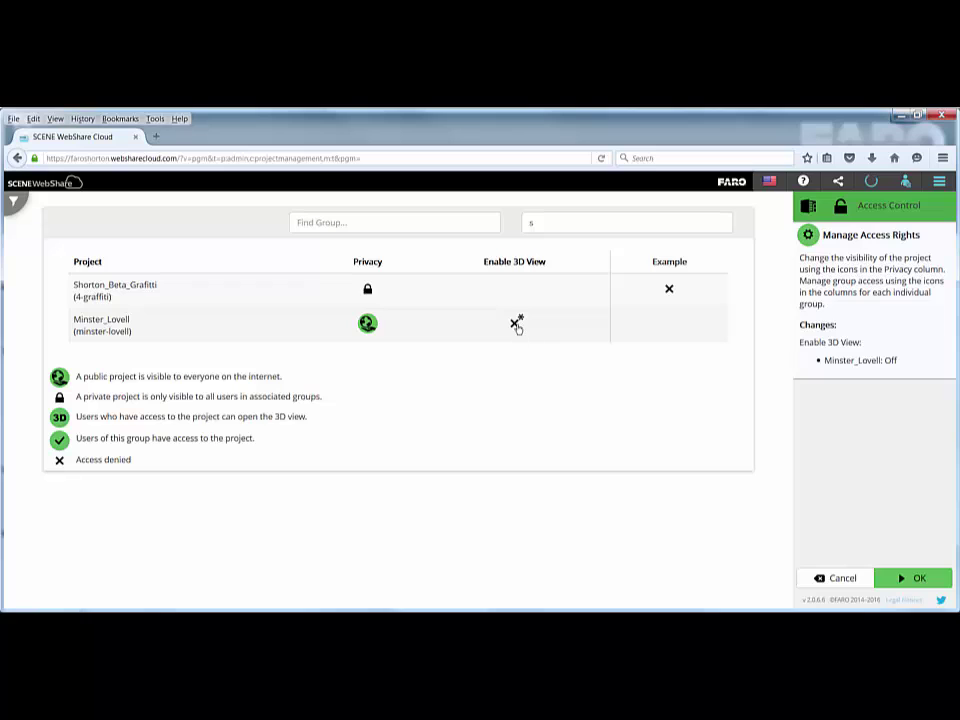
{"action": "left_click", "coordinate": [516, 325]}
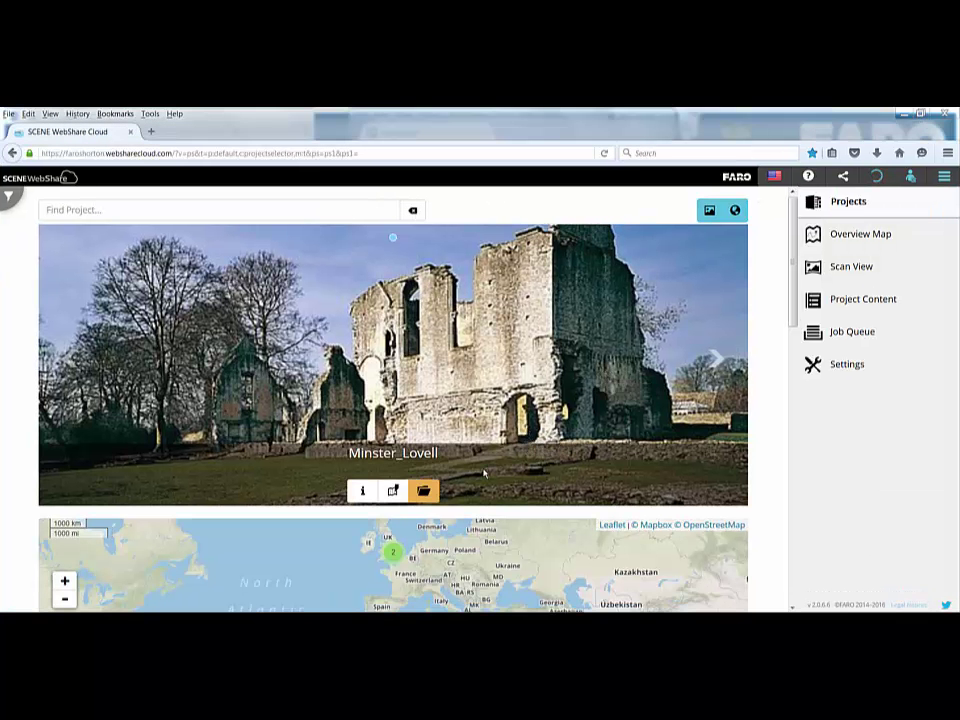
Step: Open the Minster_Lovell project and show scan Minster_026 from its overview map in the 3D view
{"action": "left_click", "coordinate": [425, 491]}
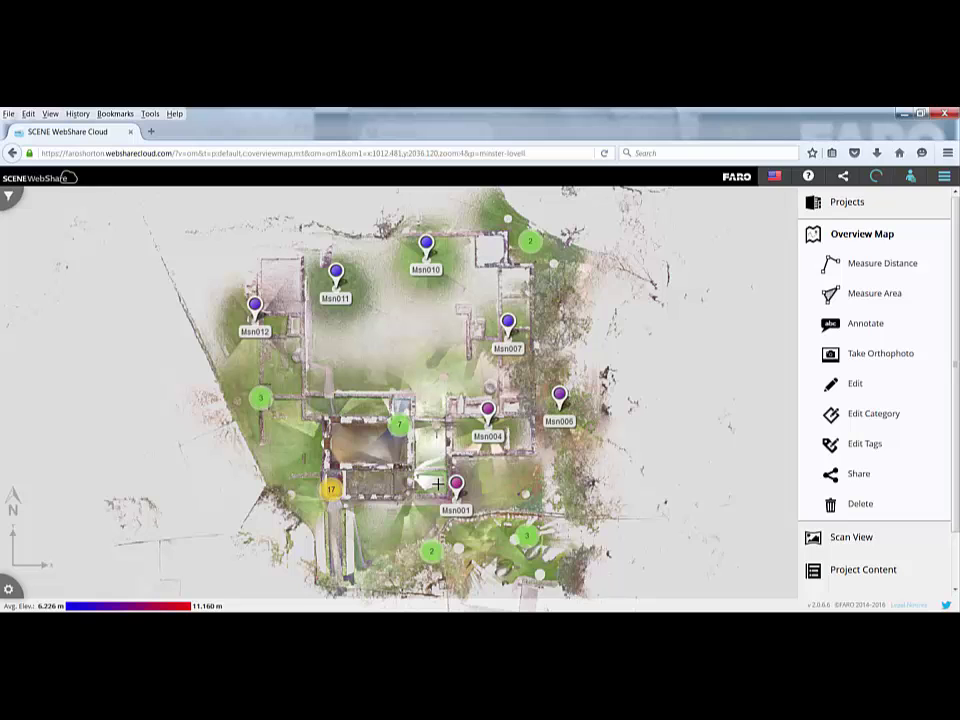
{"action": "scroll", "coordinate": [444, 487], "scroll_direction": "up", "scroll_amount": 2}
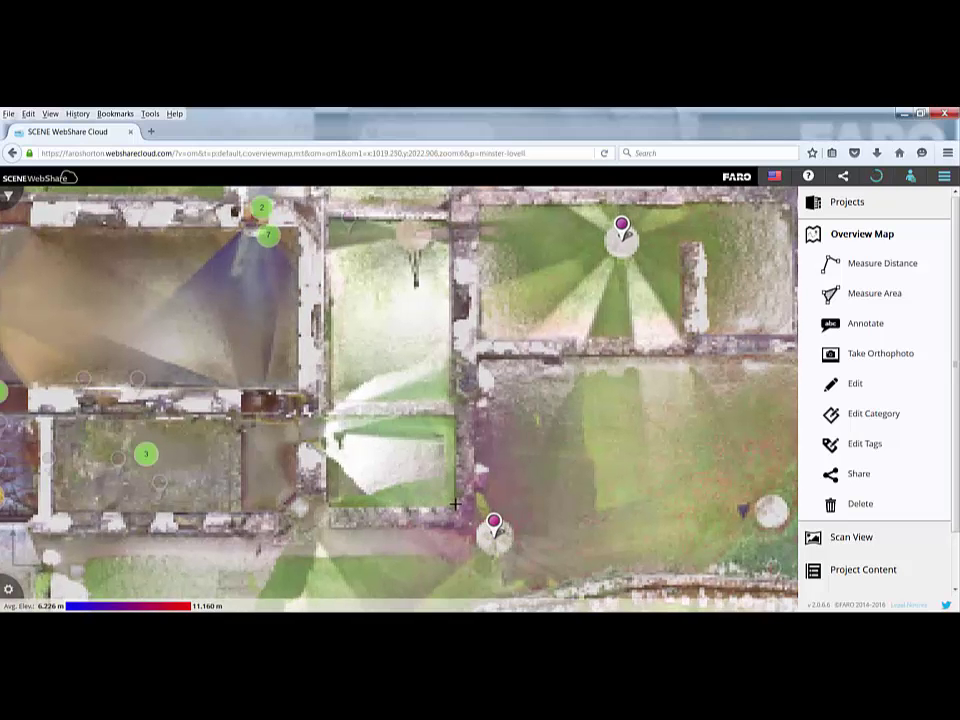
{"action": "left_click_drag", "start_coordinate": [431, 425], "coordinate": [405, 300]}
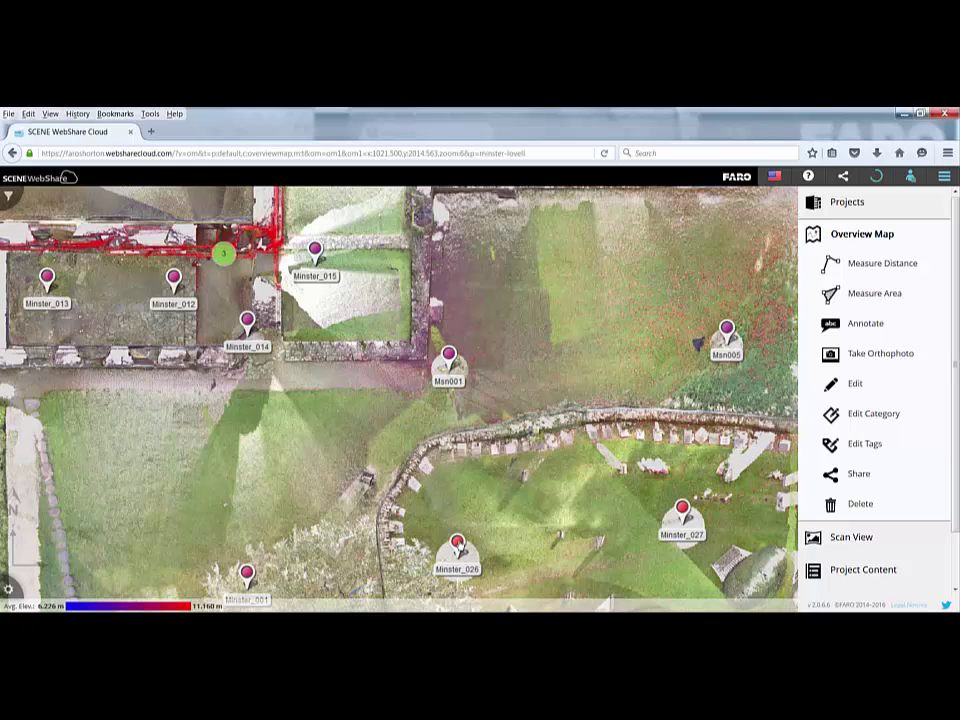
{"action": "left_click", "coordinate": [458, 543]}
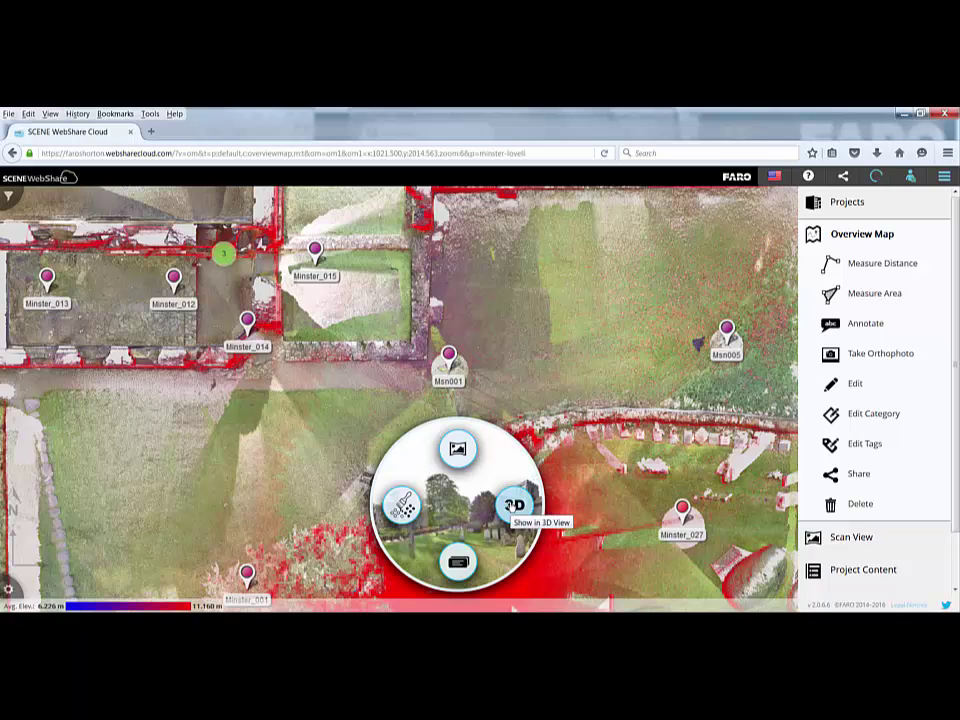
{"action": "left_click", "coordinate": [512, 505]}
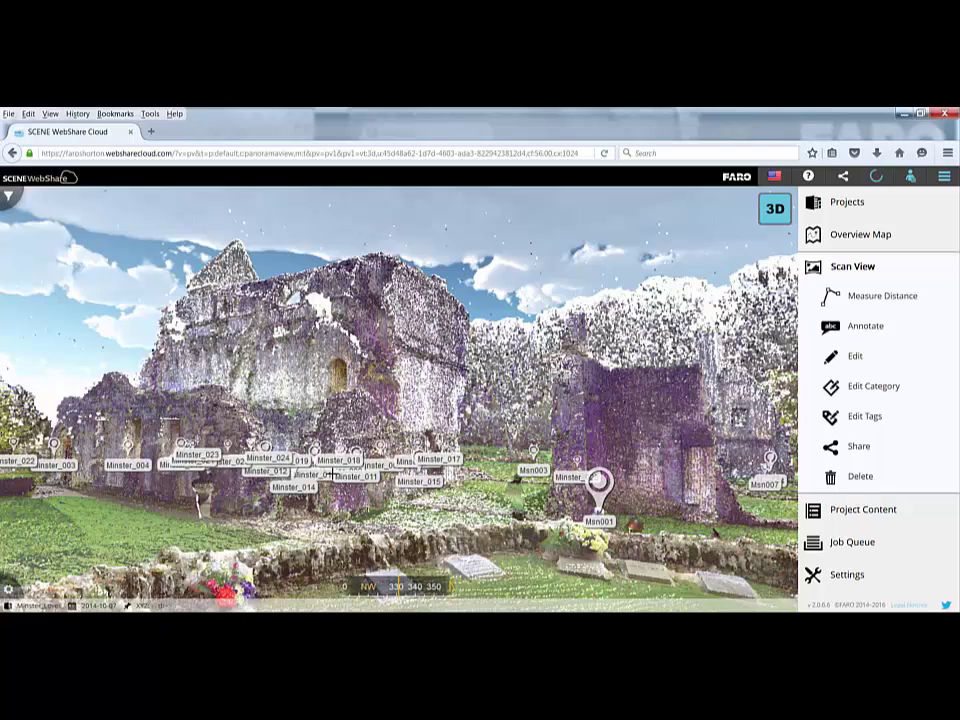
Step: Hide the scan position markers in the 3D view through the visibility options
{"action": "left_click", "coordinate": [10, 587]}
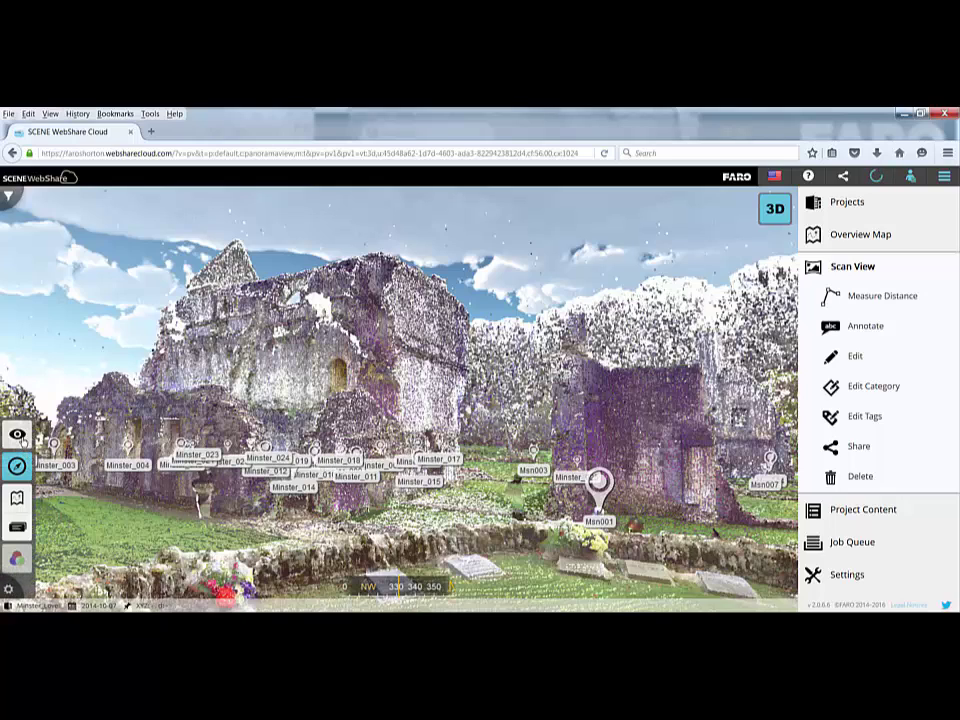
{"action": "mouse_move", "coordinate": [22, 437]}
{"action": "left_click", "coordinate": [57, 433]}
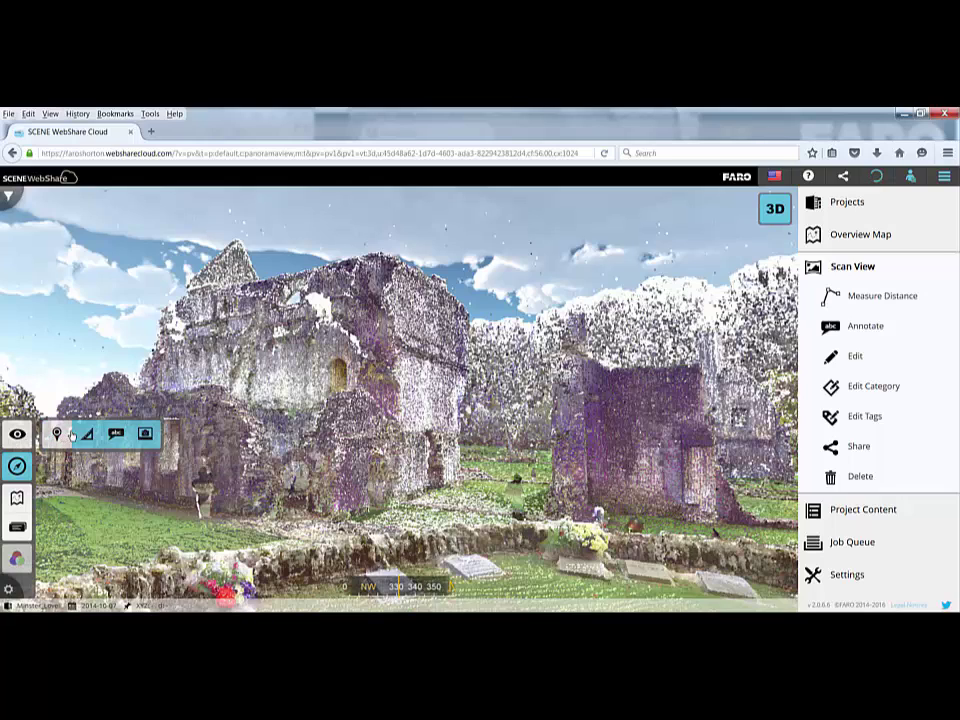
{"action": "left_click", "coordinate": [17, 435]}
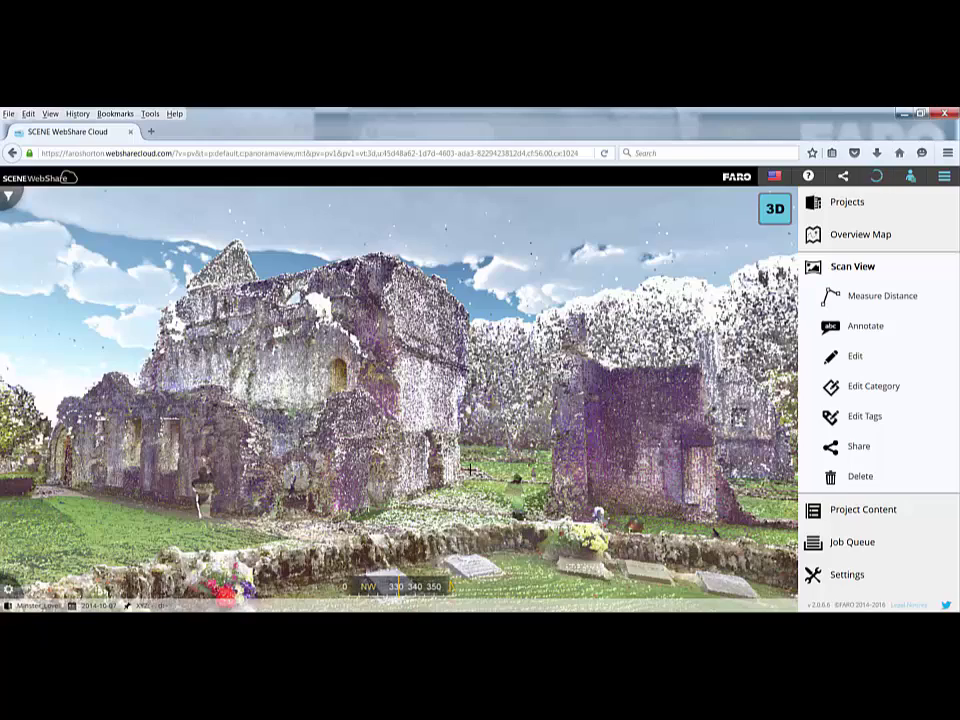
Step: Move through the Minster_Lovell point cloud in the 3D view to examine the ruins from different positions
{"action": "double_click", "coordinate": [469, 469]}
{"action": "double_click", "coordinate": [477, 464]}
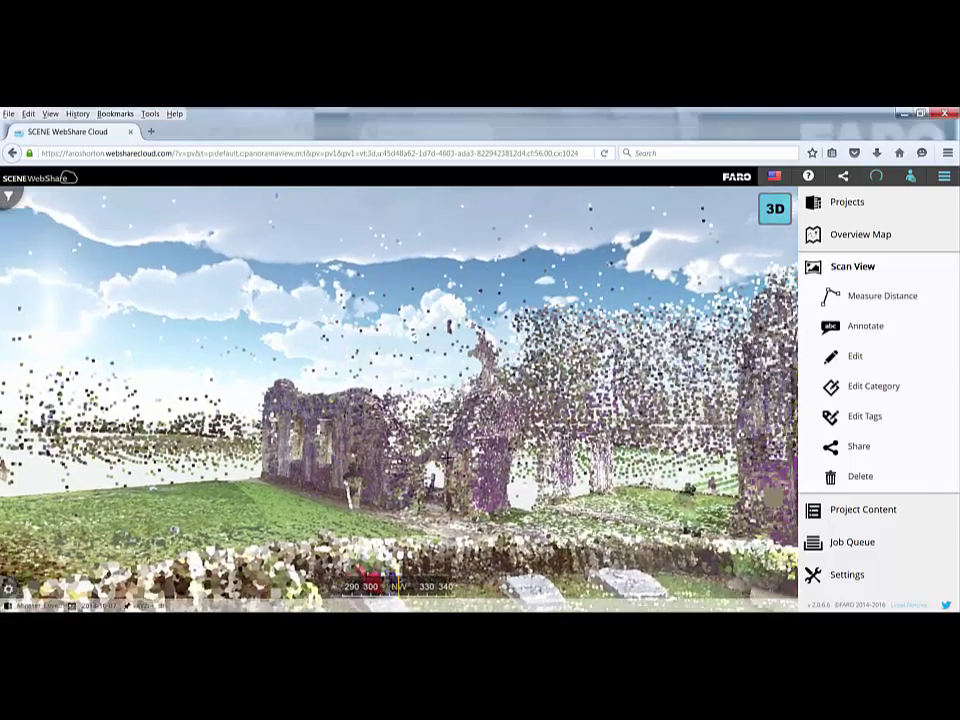
{"action": "double_click", "coordinate": [506, 472]}
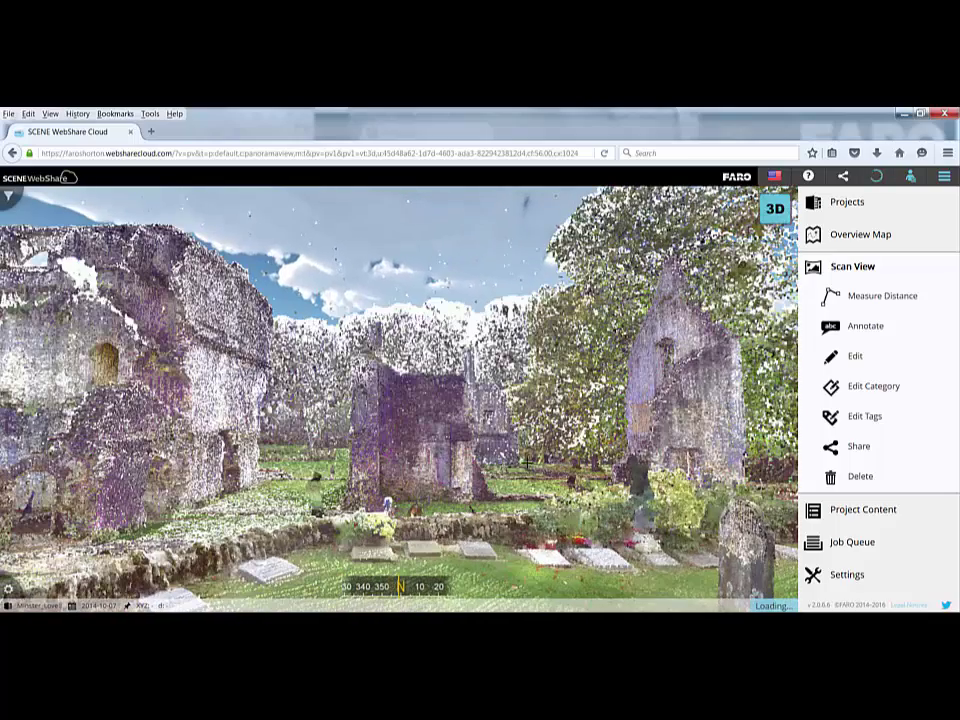
{"action": "double_click", "coordinate": [443, 456]}
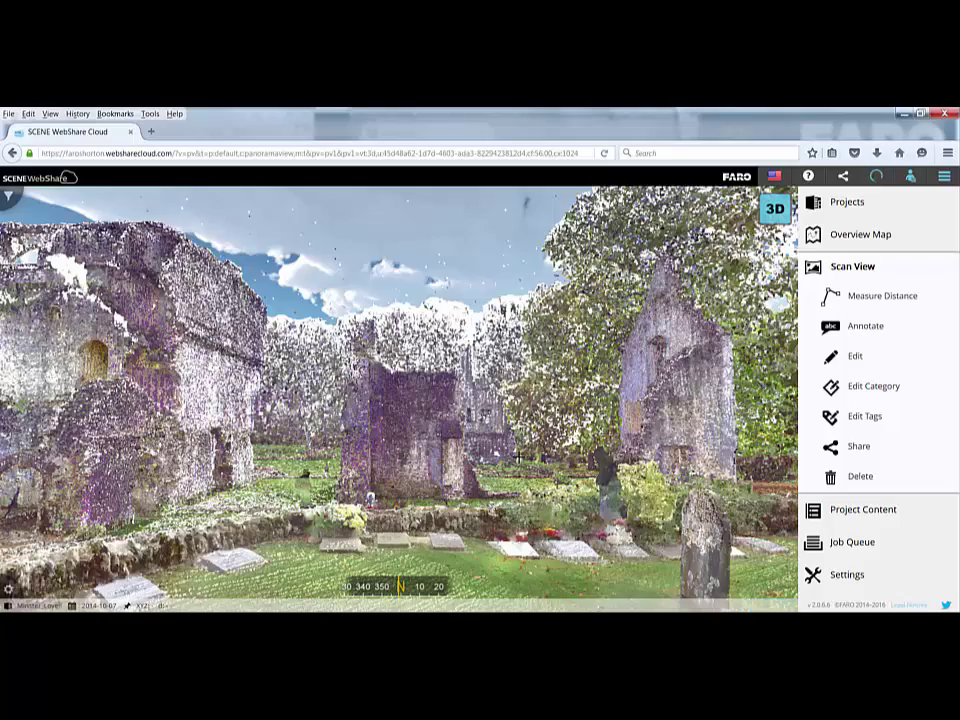
{"action": "double_click", "coordinate": [517, 457]}
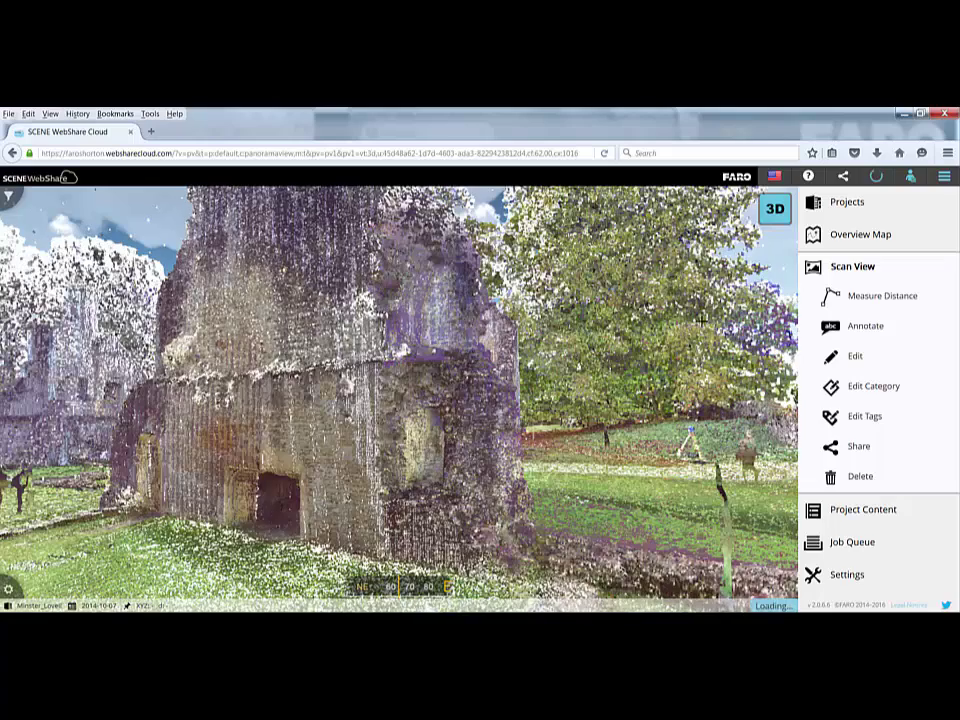
Step: Reopen scan Minster_026 from the overview map and compare its 3D view with the panorama image around the gravestone measurement
{"action": "left_click", "coordinate": [840, 236]}
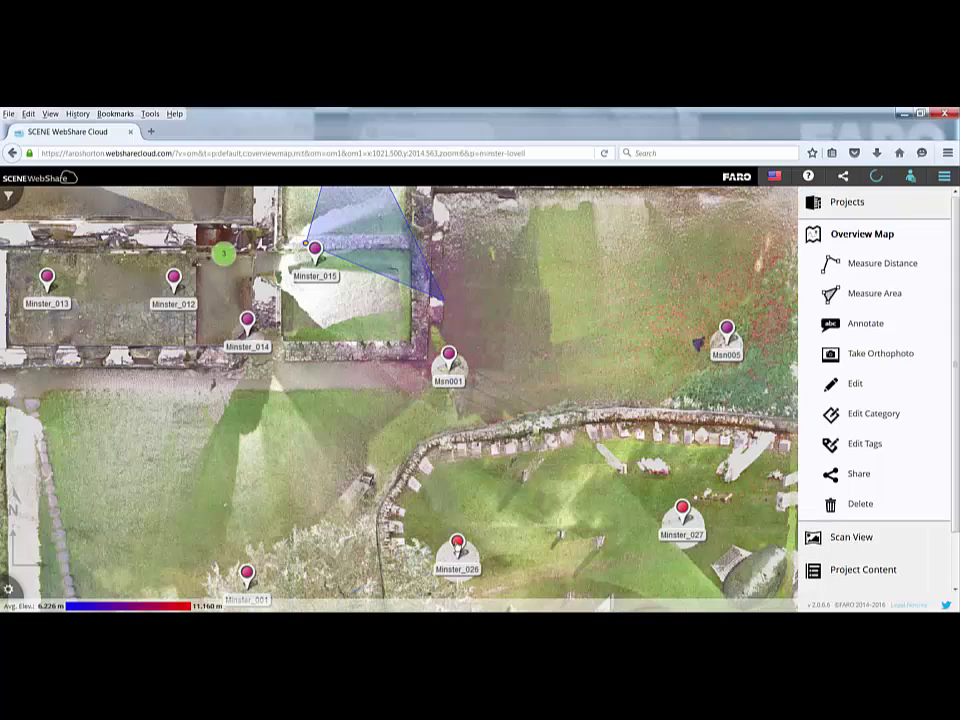
{"action": "left_click", "coordinate": [487, 527]}
{"action": "left_click", "coordinate": [457, 449]}
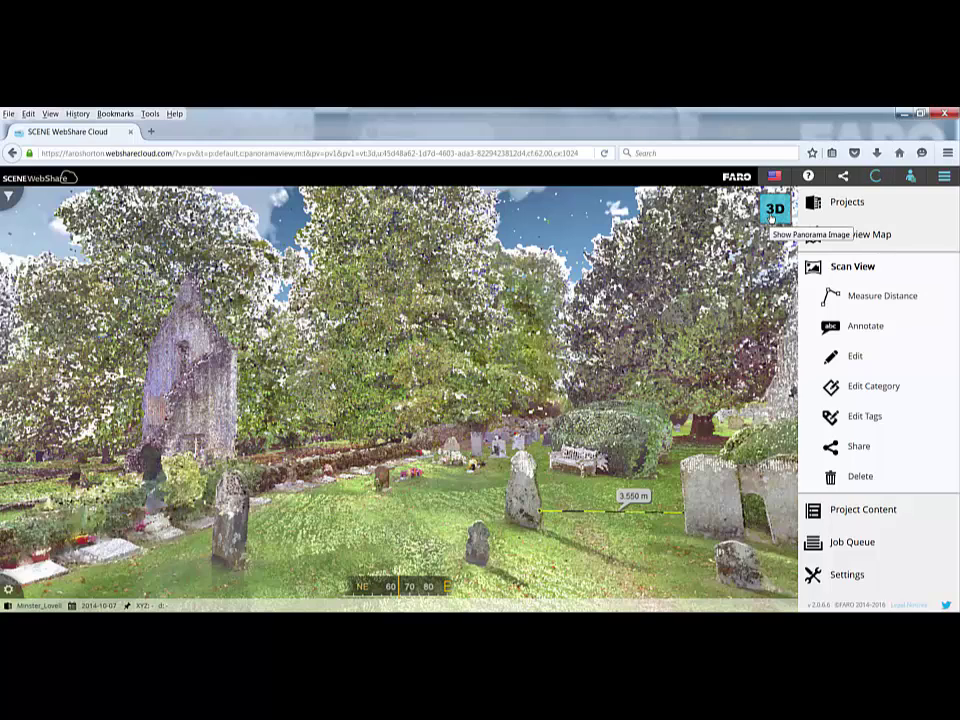
{"action": "left_click", "coordinate": [773, 212]}
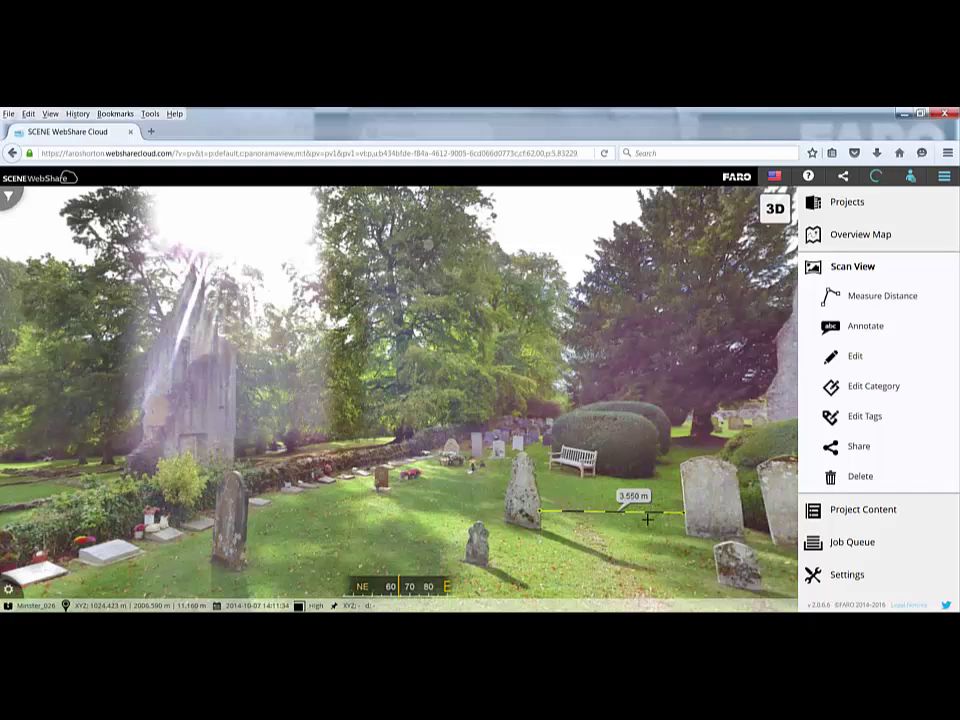
{"action": "left_click_drag", "start_coordinate": [648, 519], "coordinate": [590, 530]}
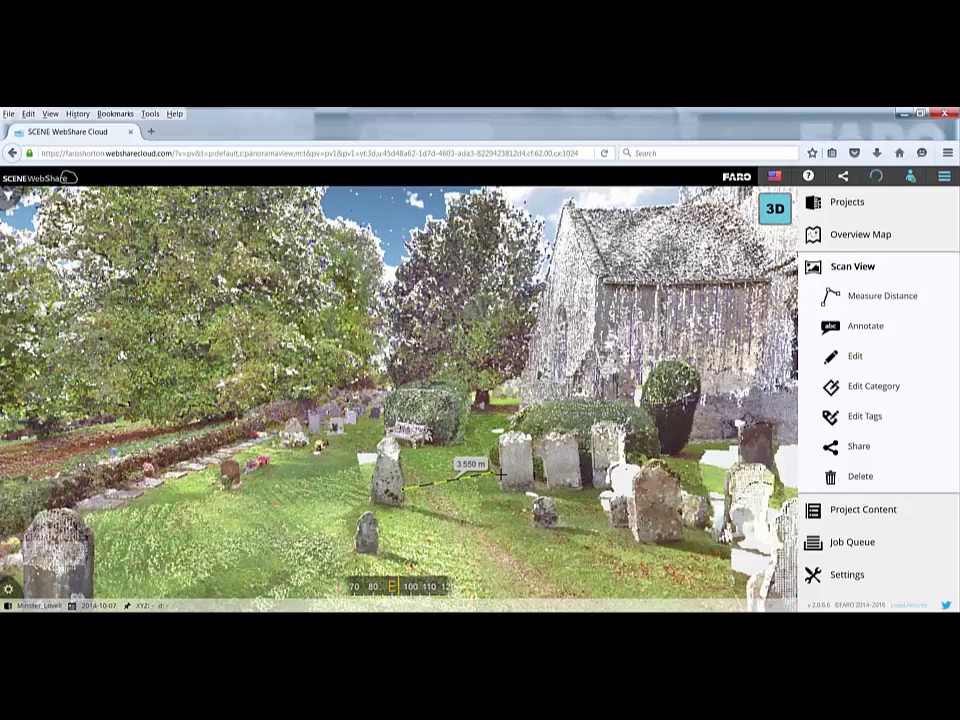
Step: Look around the graveyard in the 3D view and pick a point beside the small brown headstone to read its coordinates
{"action": "scroll", "coordinate": [480, 488], "scroll_direction": "up", "scroll_amount": 2}
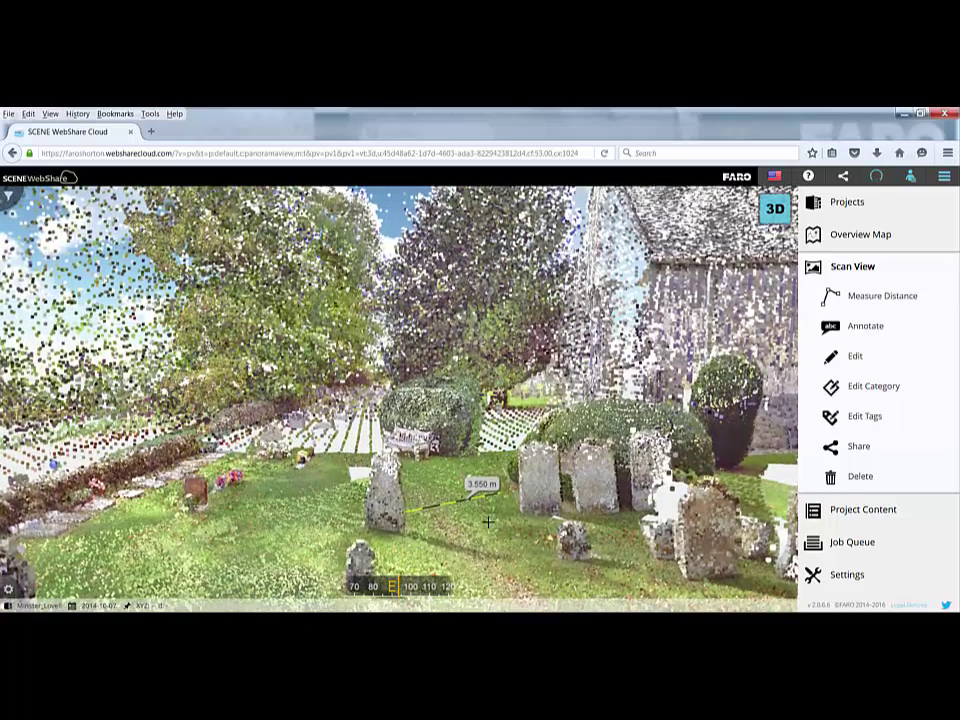
{"action": "left_click_drag", "start_coordinate": [476, 510], "coordinate": [499, 524]}
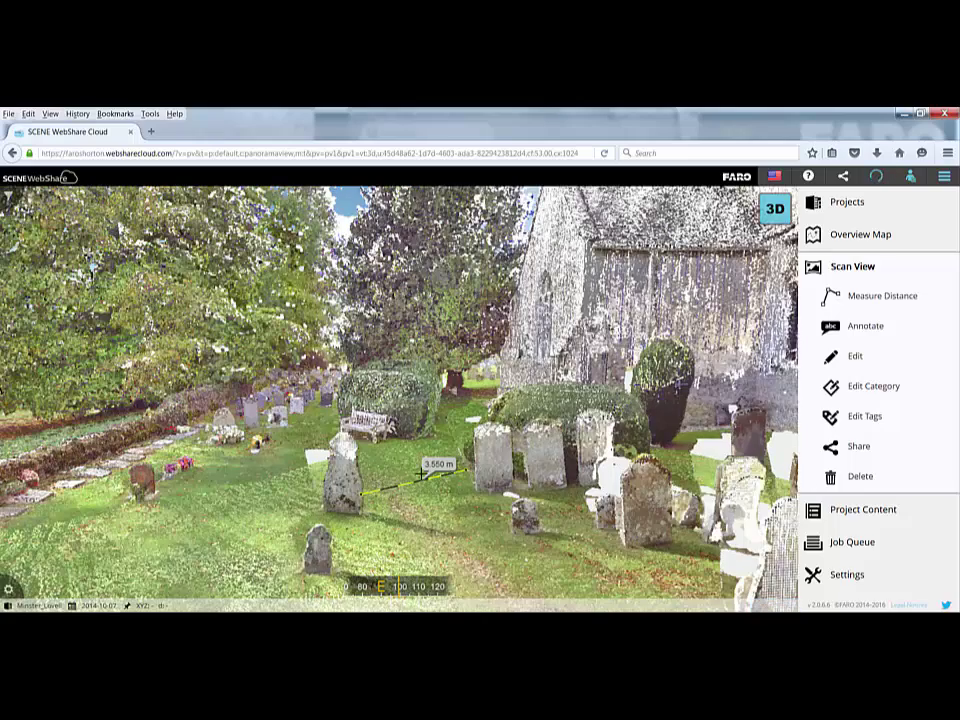
{"action": "left_click_drag", "start_coordinate": [421, 473], "coordinate": [647, 447]}
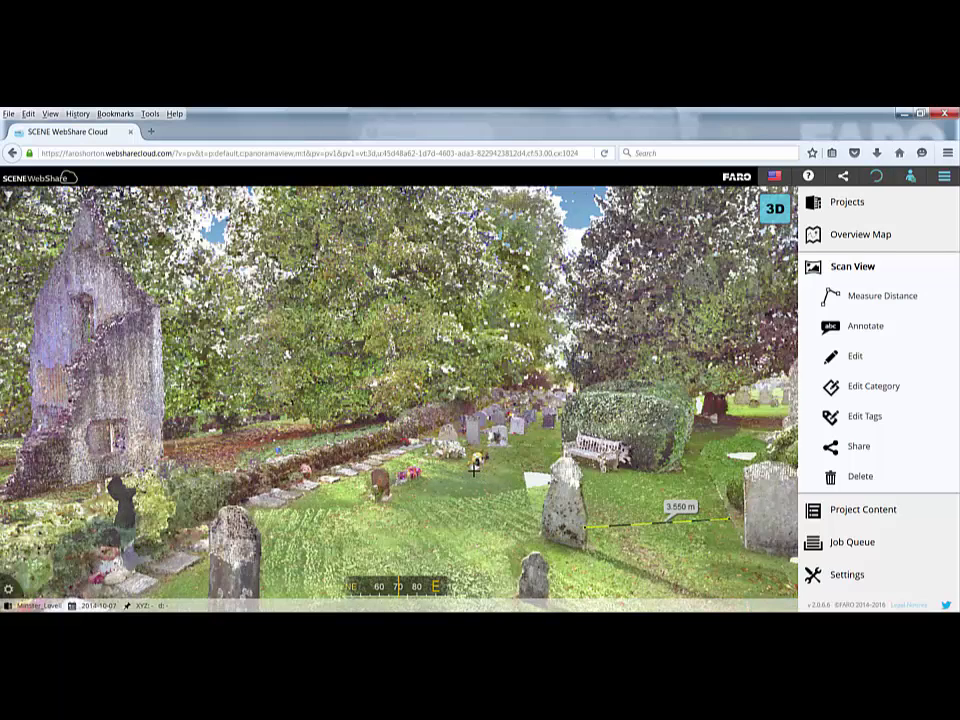
{"action": "left_click", "coordinate": [389, 477]}
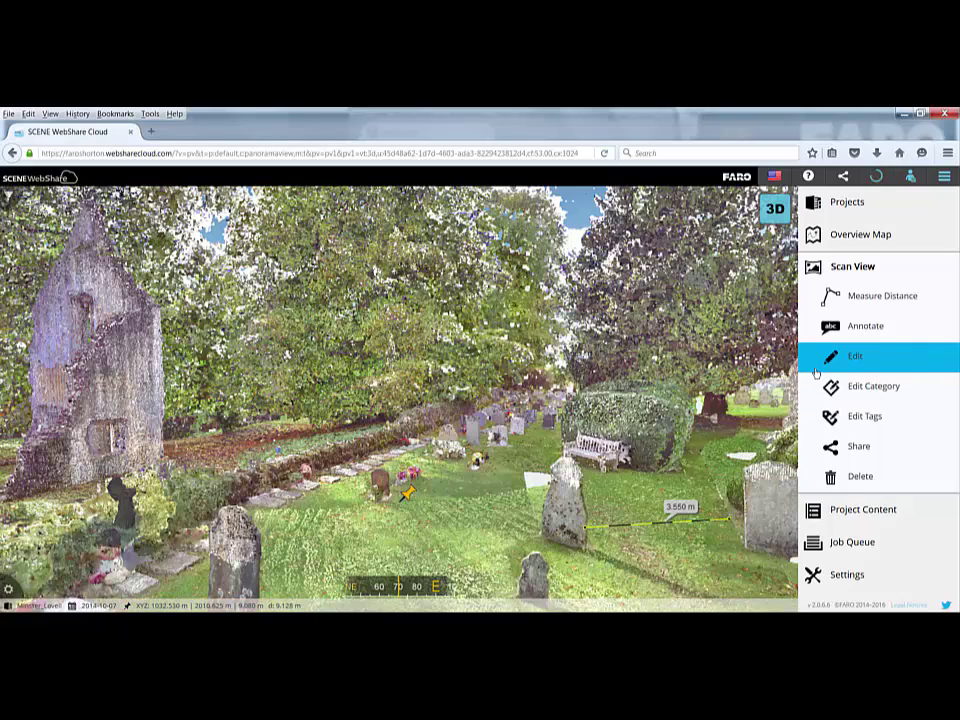
Step: Start a new annotation in the 3D view and cancel it before placing or naming it
{"action": "left_click", "coordinate": [832, 330]}
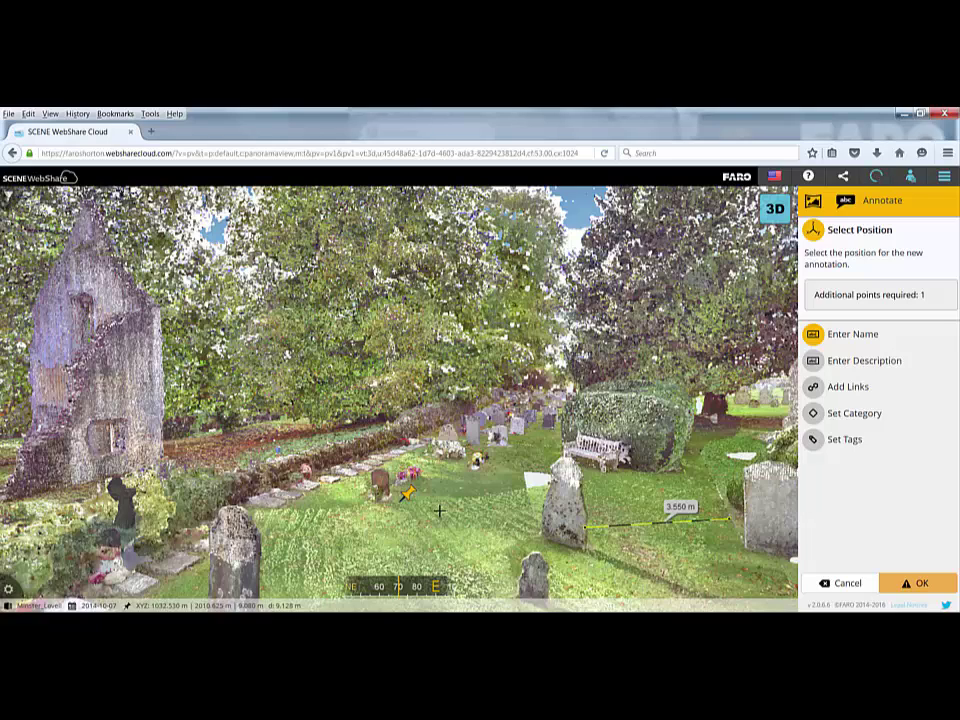
{"action": "left_click", "coordinate": [842, 583]}
{"action": "scroll", "coordinate": [648, 381], "scroll_direction": "down", "scroll_amount": 3}
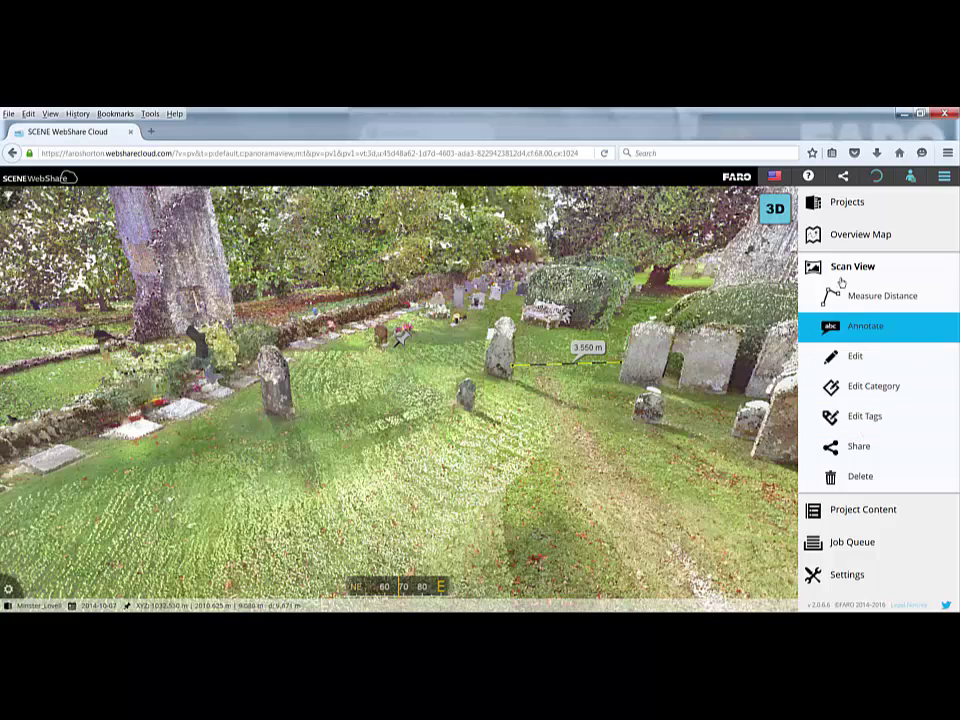
Step: On the overview map, start a facade view orthophoto with an image plane about 15 m long across the hall, just south of Minster_007 and Minster_008
{"action": "left_click", "coordinate": [845, 236]}
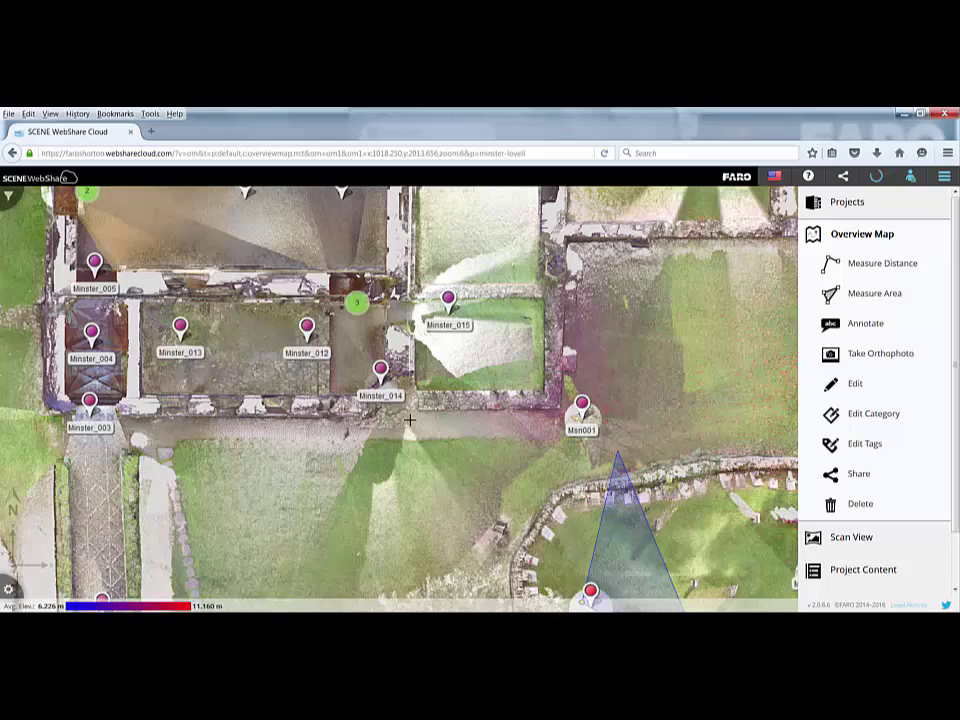
{"action": "left_click_drag", "start_coordinate": [70, 277], "coordinate": [285, 445]}
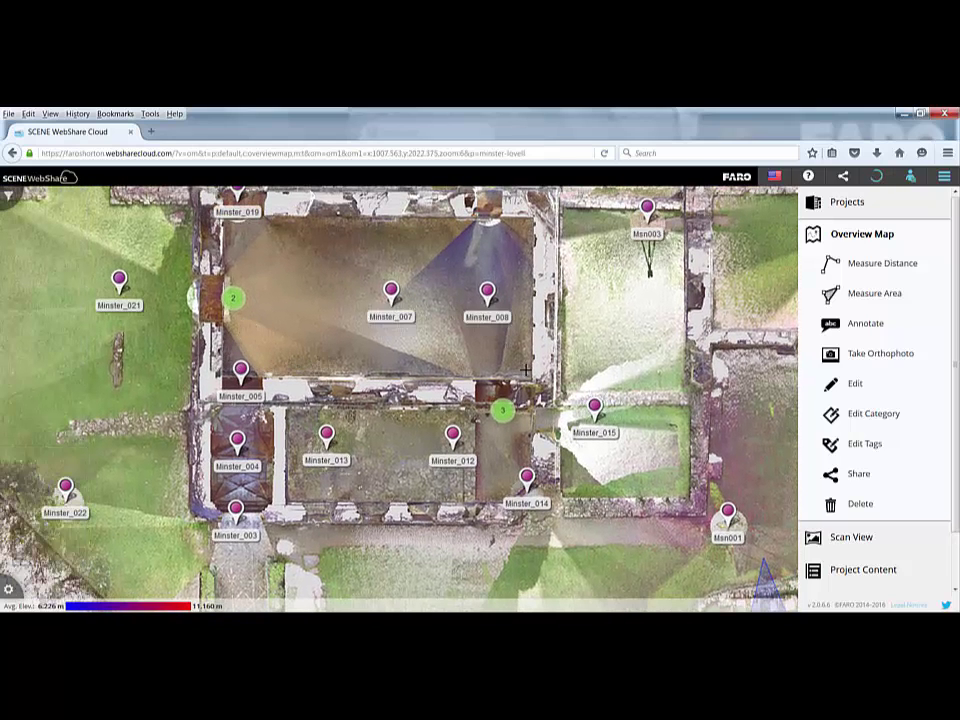
{"action": "left_click", "coordinate": [865, 356]}
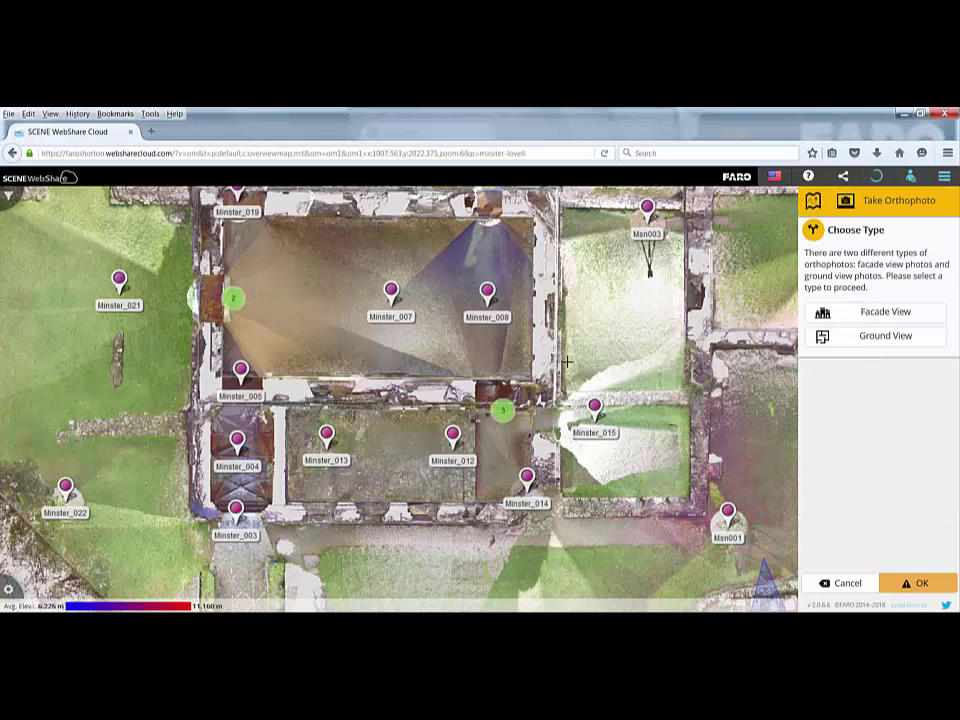
{"action": "left_click", "coordinate": [879, 312]}
{"action": "left_click", "coordinate": [226, 345]}
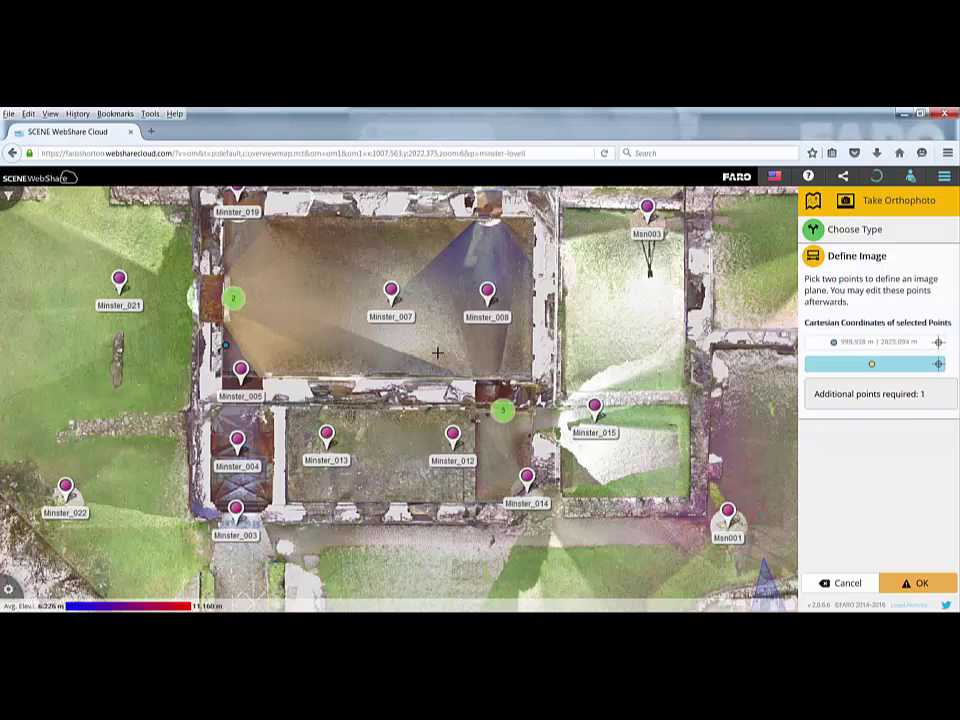
{"action": "left_click", "coordinate": [528, 350]}
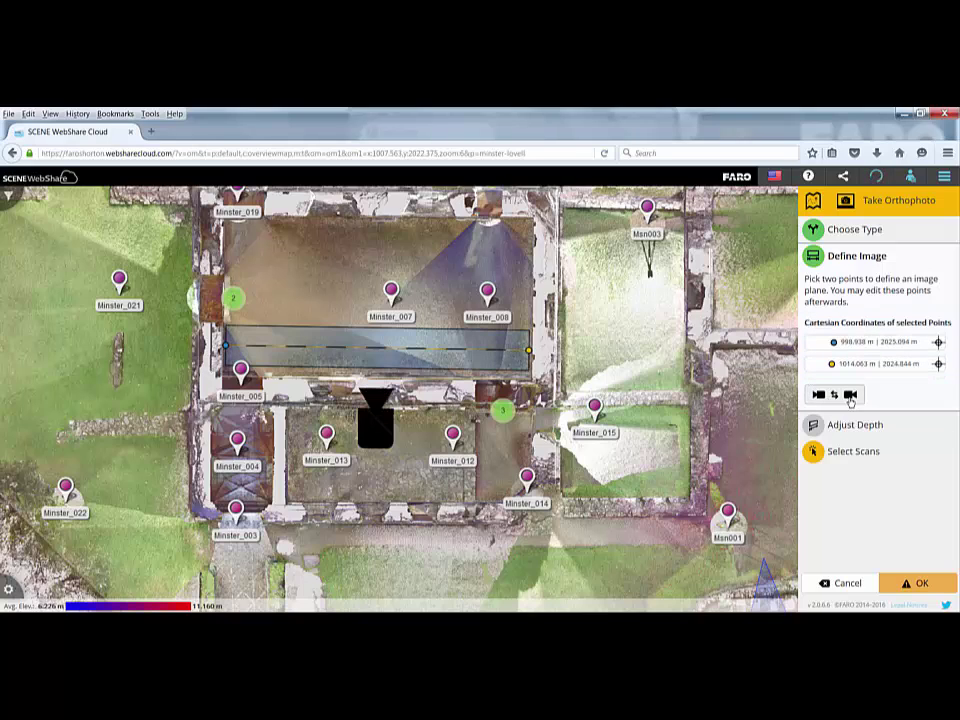
Step: Flip the orthophoto camera to the Minster_007 side and set the depth behind the image plane to 3 m
{"action": "left_click", "coordinate": [848, 396]}
{"action": "left_click", "coordinate": [849, 396]}
{"action": "left_click", "coordinate": [849, 396]}
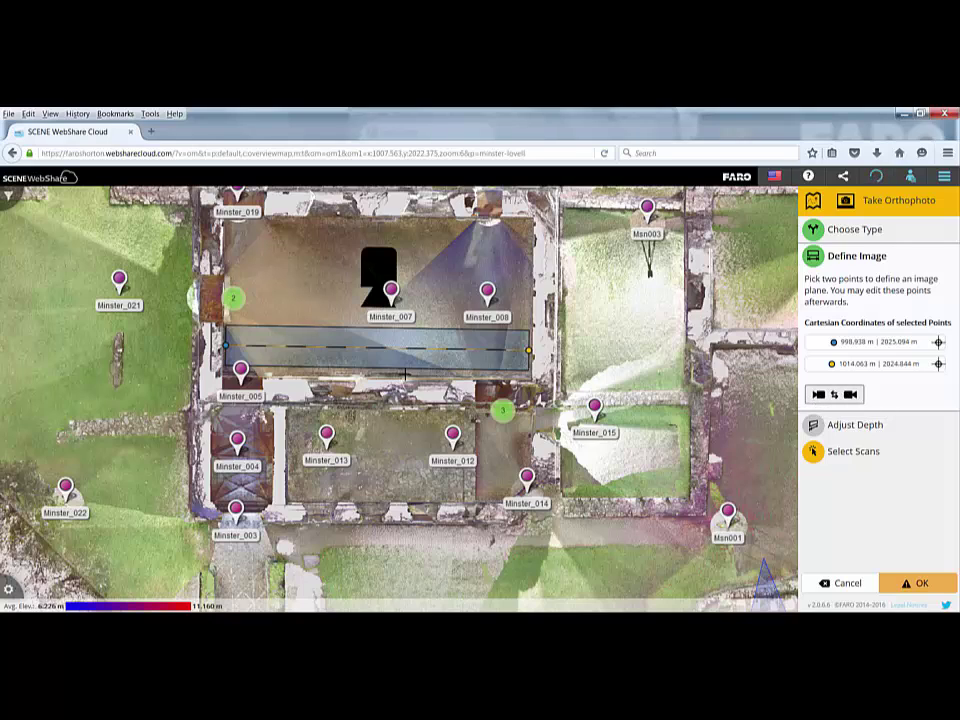
{"action": "left_click", "coordinate": [843, 425]}
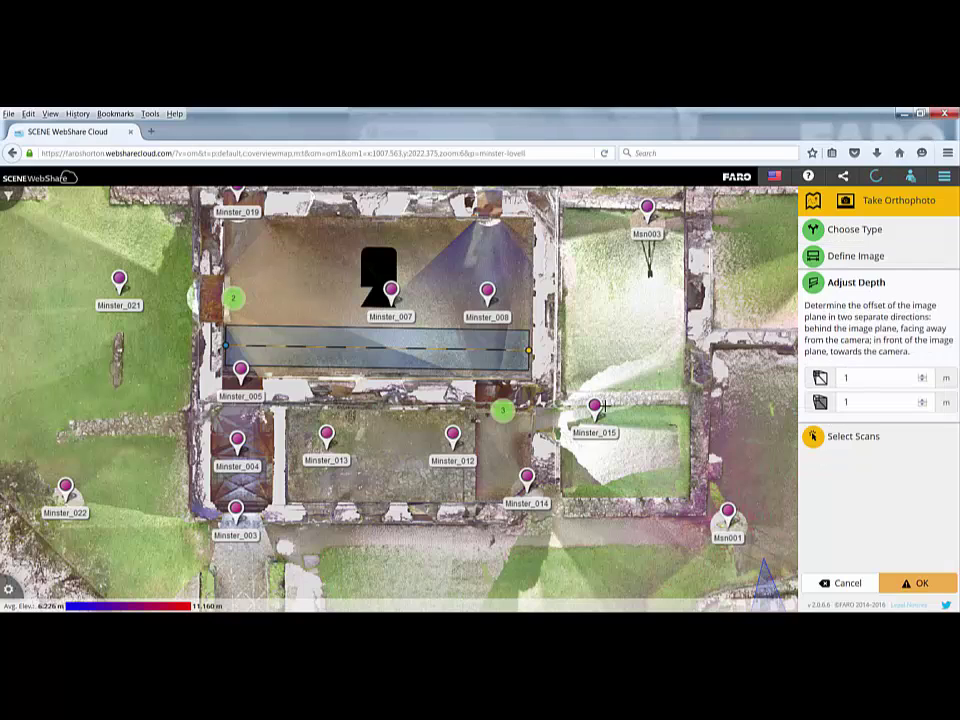
{"action": "left_click", "coordinate": [922, 377]}
{"action": "left_click", "coordinate": [922, 377]}
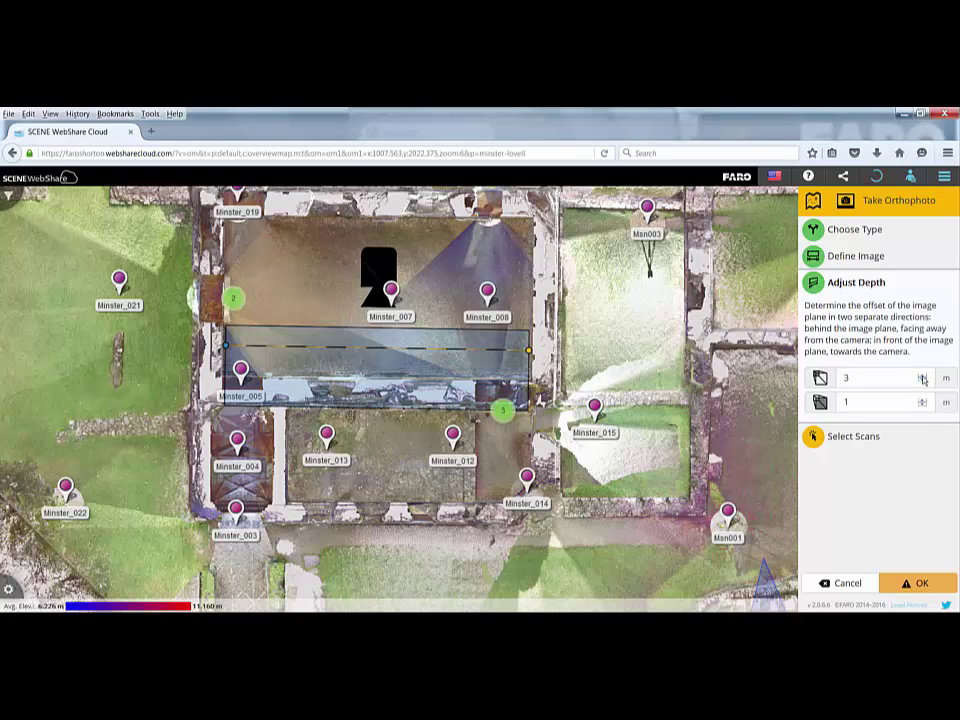
Step: Select scans Minster_006, Minster_007 and Minster_008 for the facade orthophoto
{"action": "left_click", "coordinate": [861, 440]}
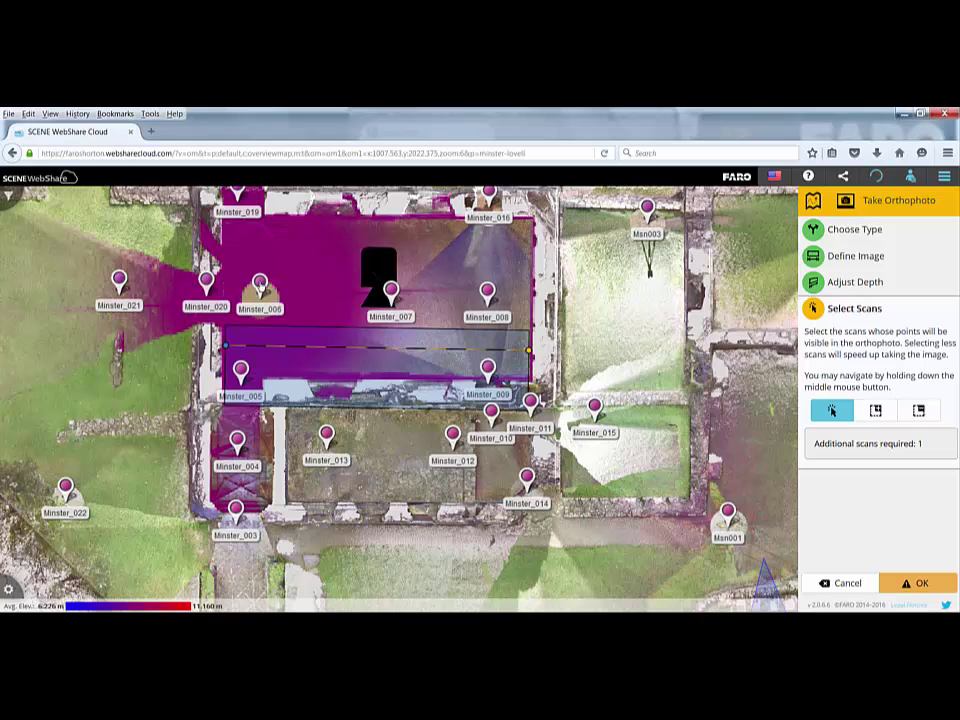
{"action": "left_click", "coordinate": [260, 285]}
{"action": "left_click", "coordinate": [391, 290]}
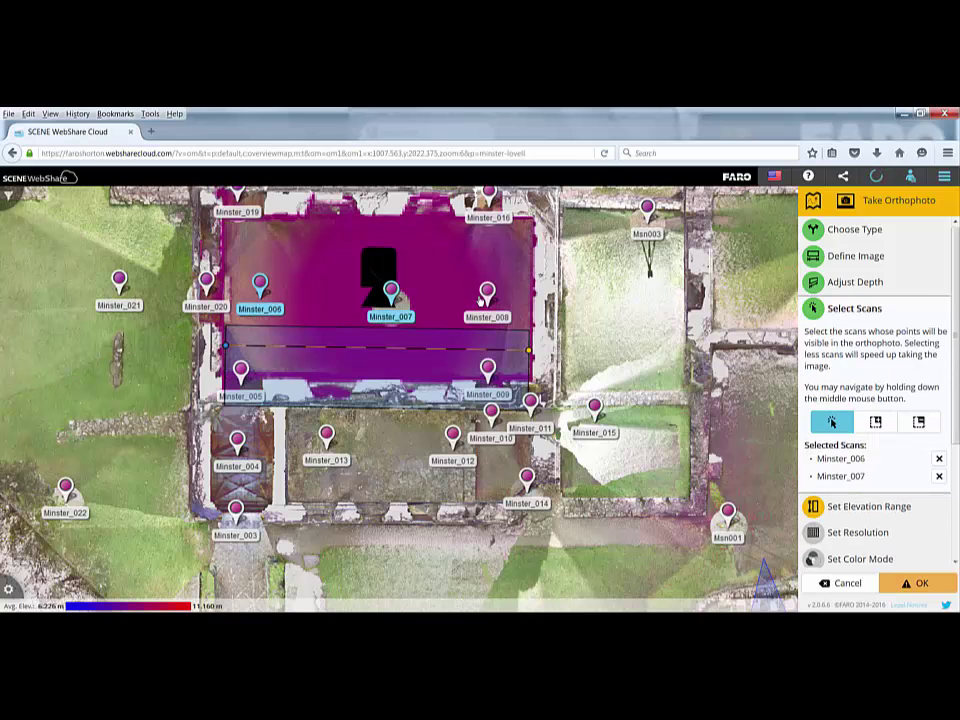
{"action": "left_click", "coordinate": [487, 292]}
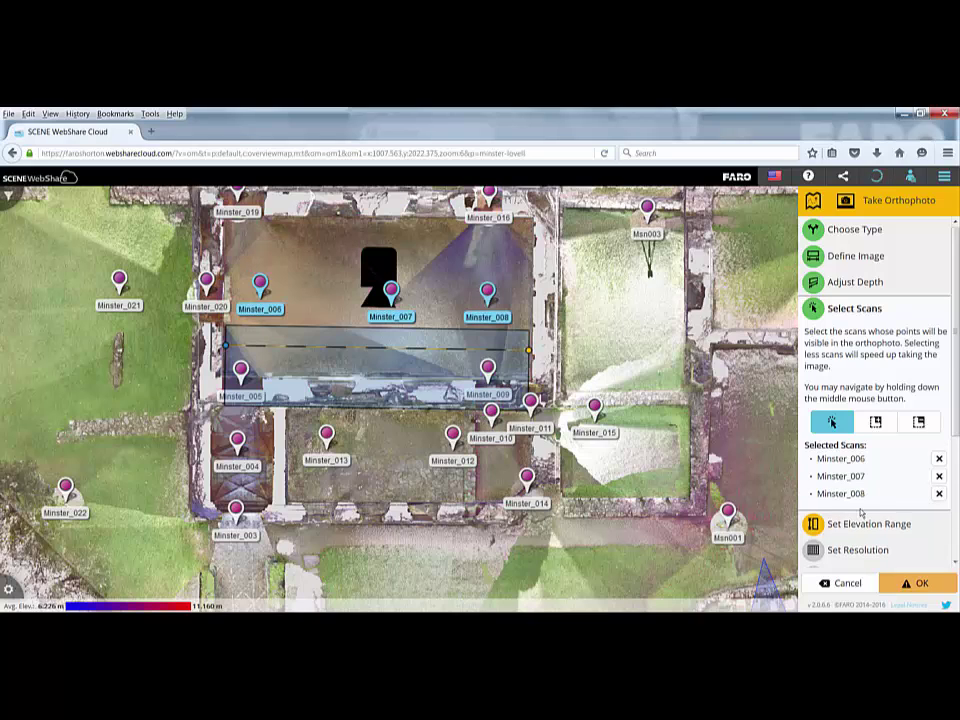
Step: Raise the orthophoto's top elevation to 20 m while checking it in the 3D view of Minster_007, and cancel the orthophoto
{"action": "left_click", "coordinate": [886, 528]}
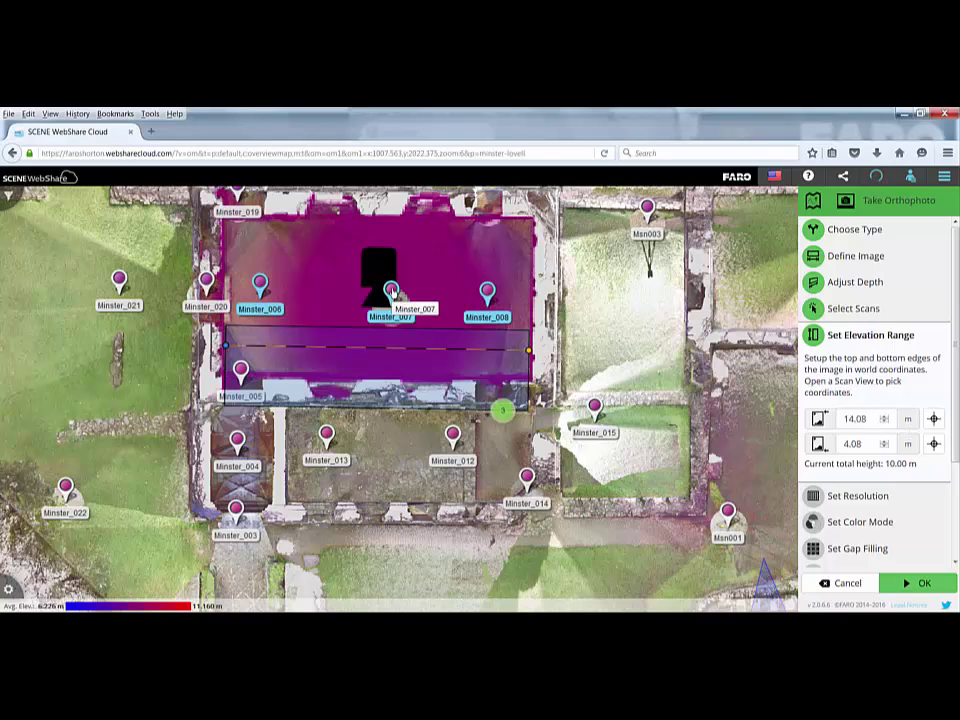
{"action": "left_click", "coordinate": [391, 291]}
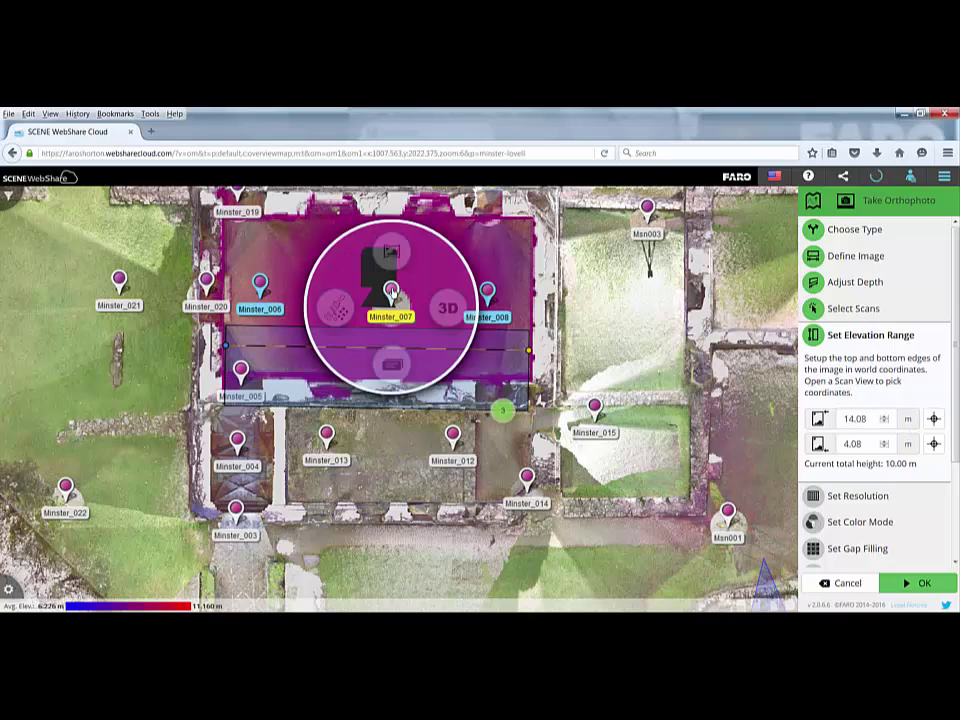
{"action": "left_click", "coordinate": [449, 310]}
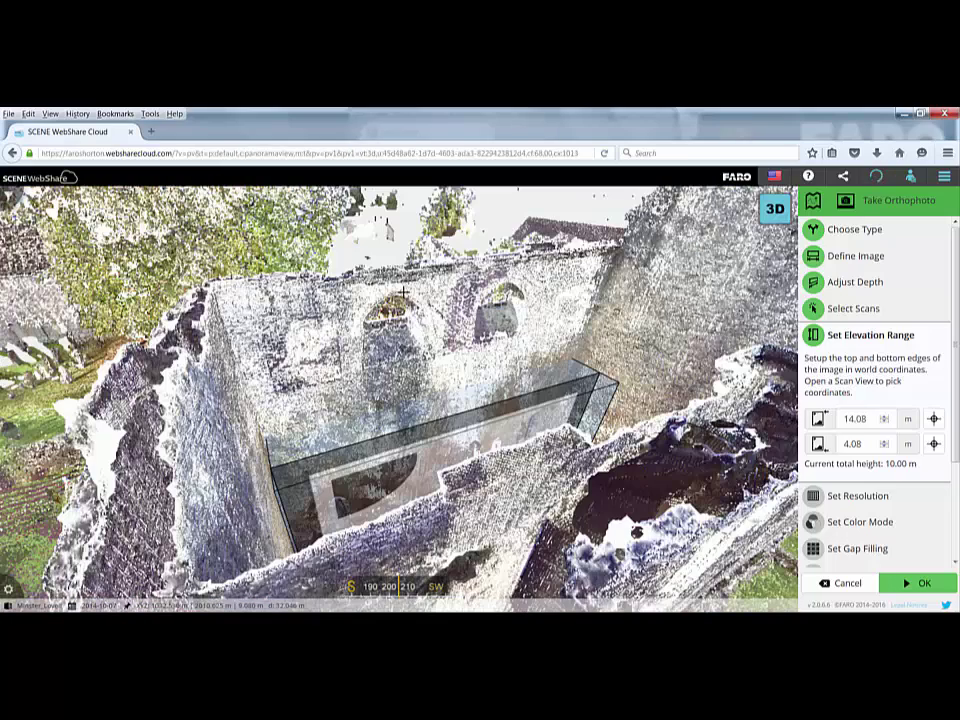
{"action": "scroll", "coordinate": [884, 418], "scroll_direction": "up", "scroll_amount": 4}
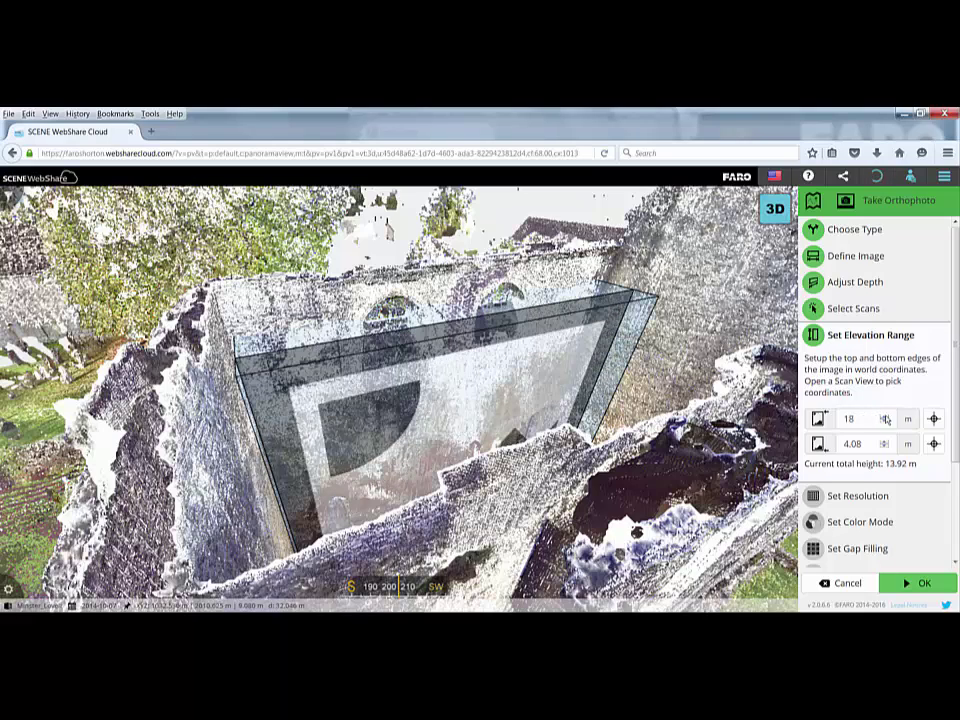
{"action": "scroll", "coordinate": [885, 419], "scroll_direction": "up", "scroll_amount": 1}
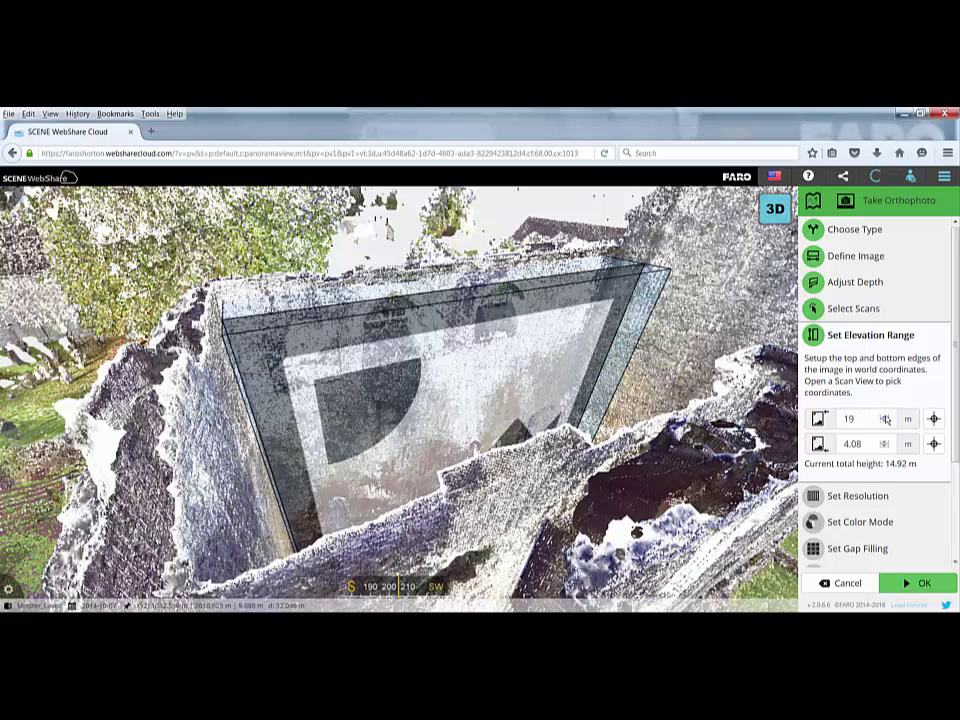
{"action": "scroll", "coordinate": [885, 419], "scroll_direction": "up", "scroll_amount": 1}
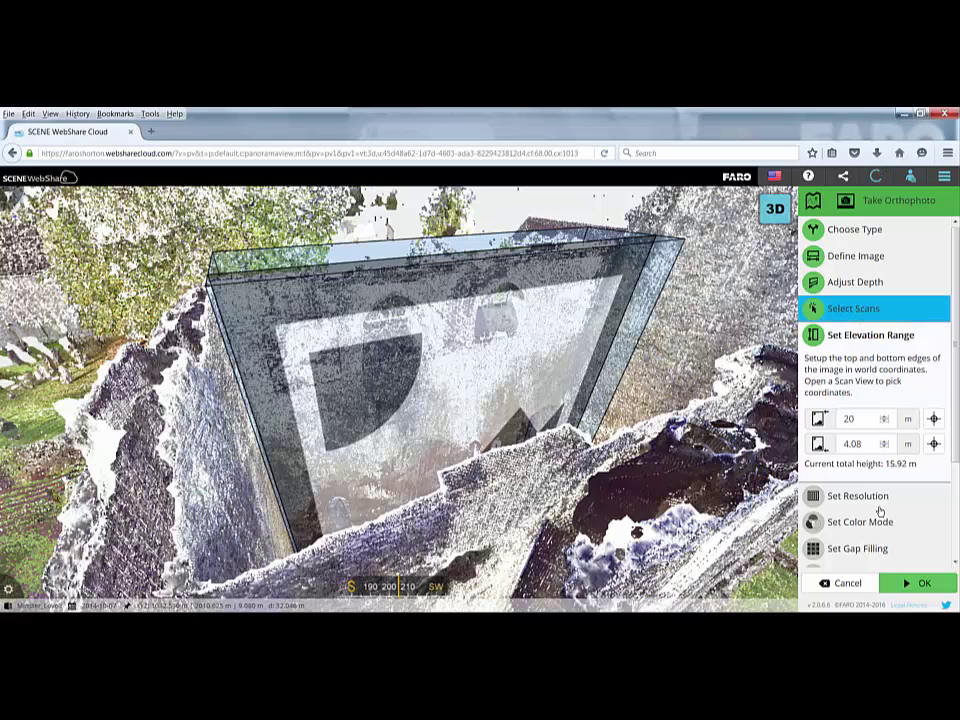
{"action": "left_click", "coordinate": [847, 583]}
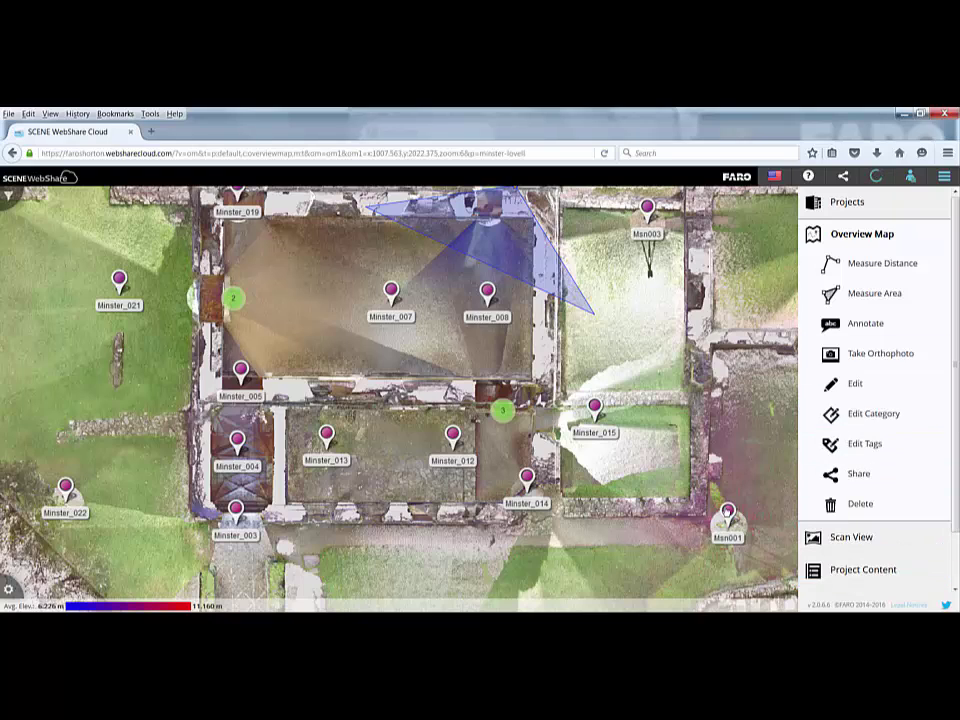
Step: Open scan Msn001 from the overview map and examine the Scan View settings for the panorama image and 3D detail level
{"action": "left_click", "coordinate": [728, 513]}
{"action": "left_click", "coordinate": [727, 511]}
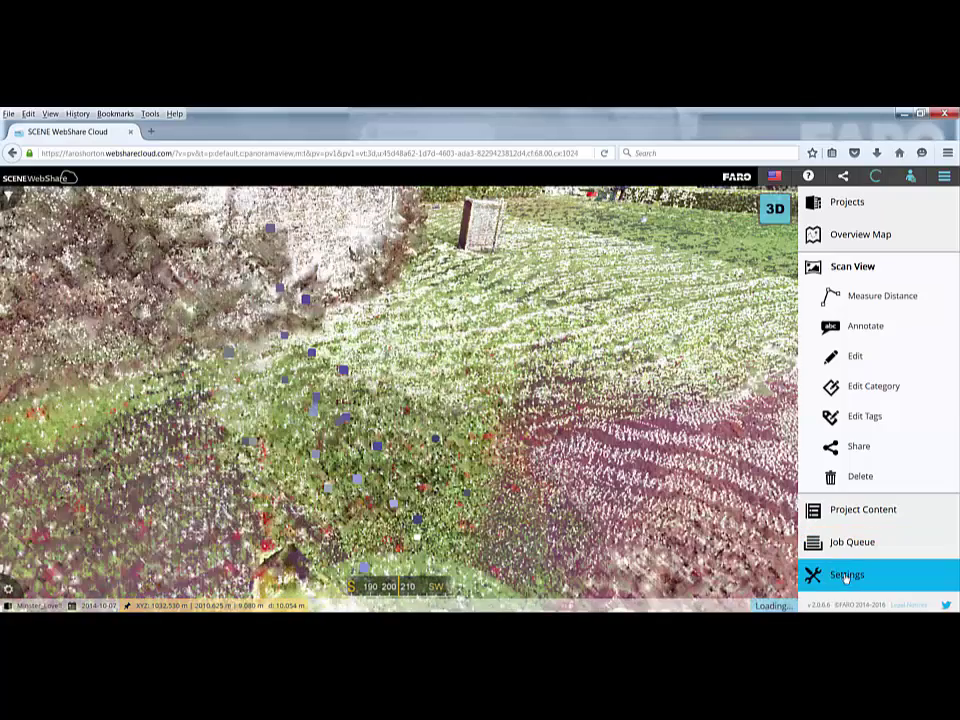
{"action": "left_click", "coordinate": [845, 574]}
{"action": "left_click", "coordinate": [862, 456]}
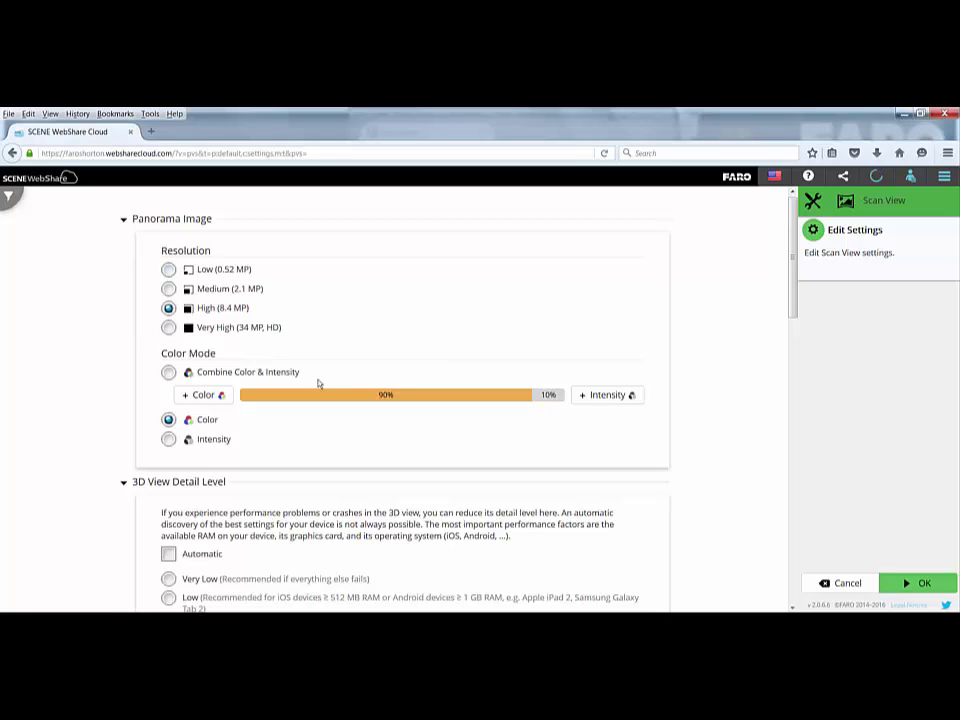
{"action": "scroll", "coordinate": [318, 383], "scroll_direction": "down", "scroll_amount": 3}
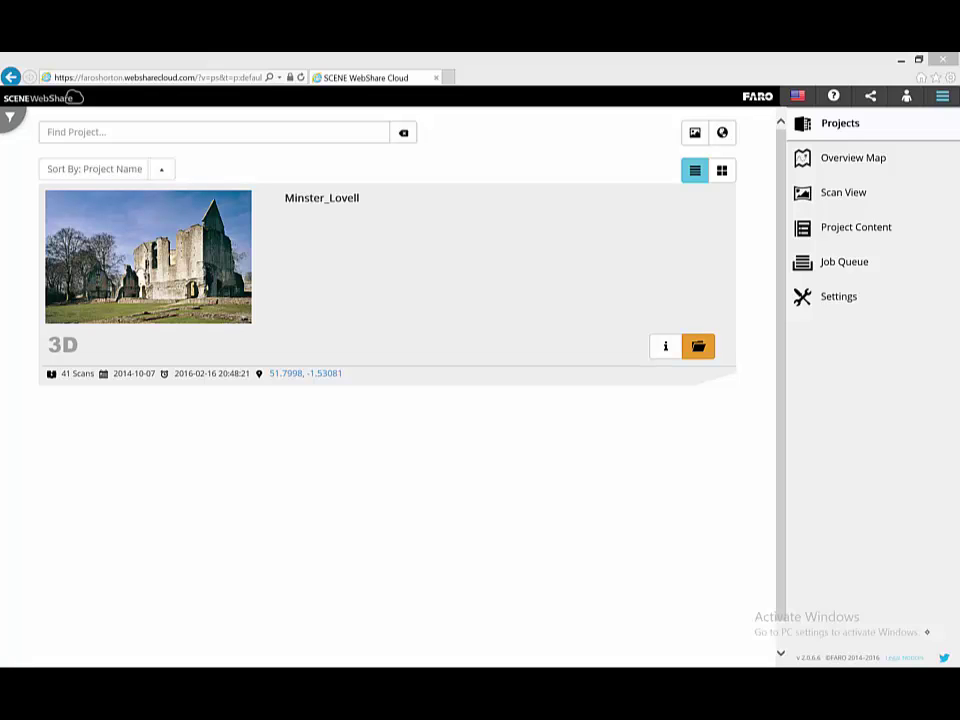
Step: Open the Minster_Lovell project and show the graveyard scan just south of Msn001 in the 3D view
{"action": "left_click", "coordinate": [698, 346]}
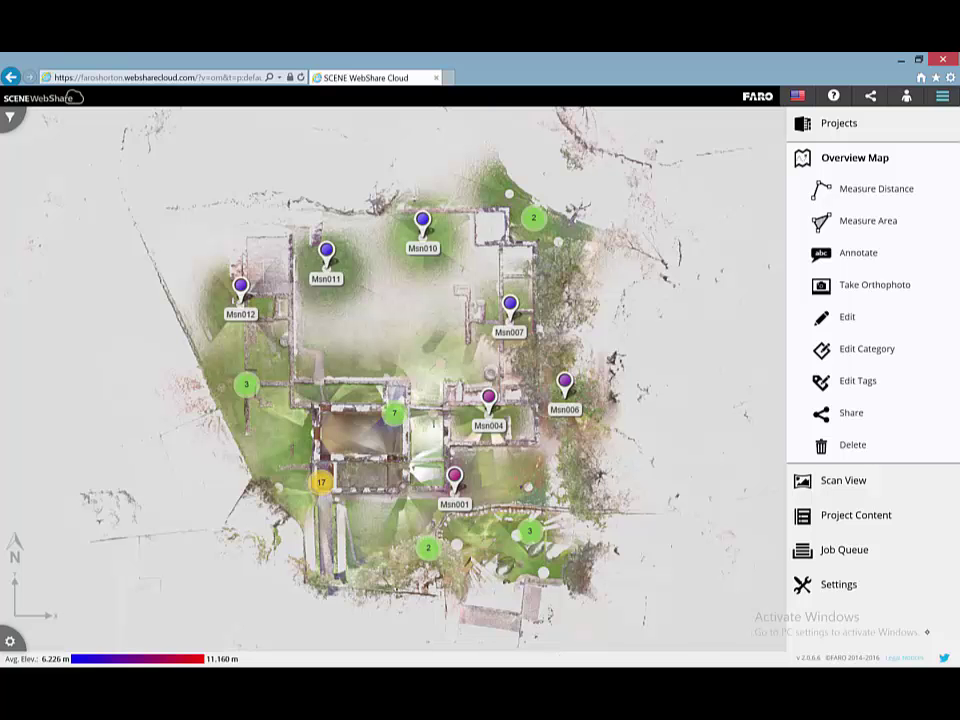
{"action": "scroll", "coordinate": [444, 420], "scroll_direction": "up", "scroll_amount": 5}
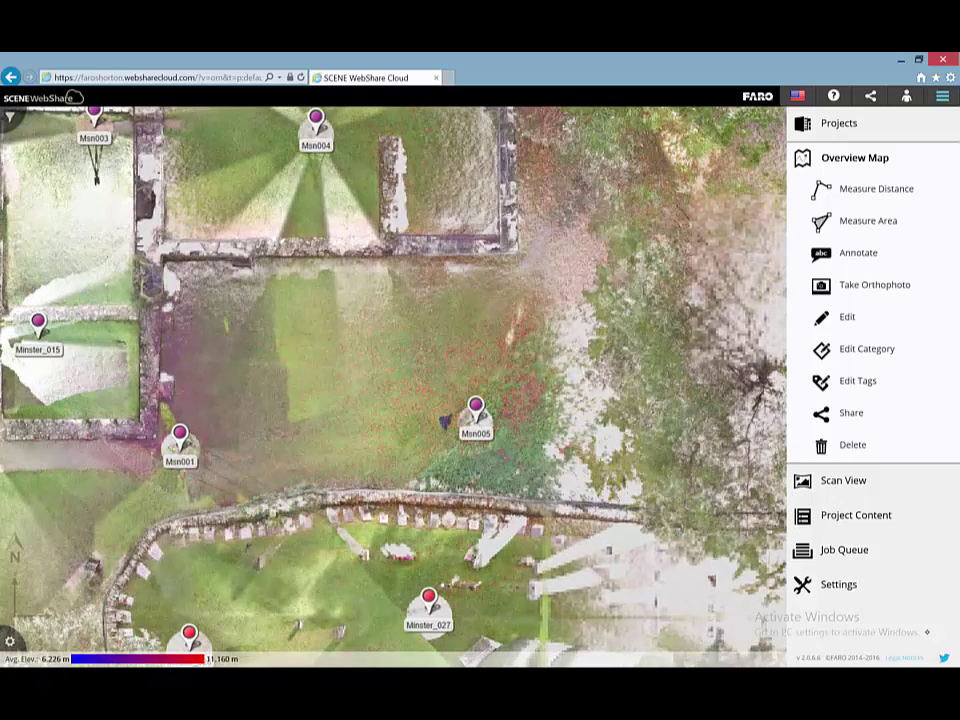
{"action": "left_click", "coordinate": [180, 440]}
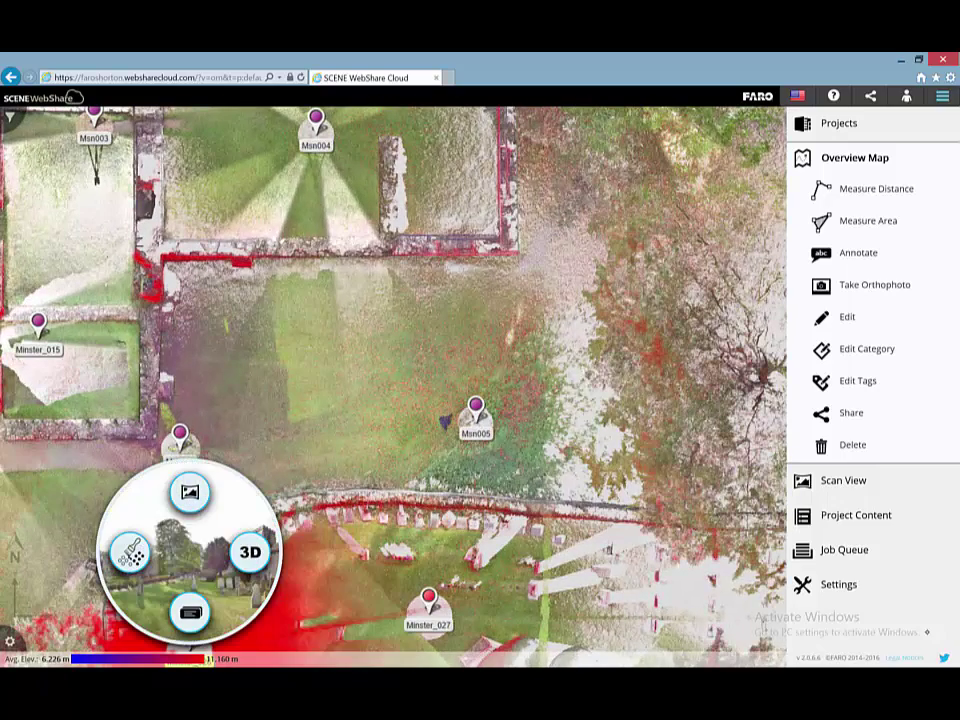
{"action": "double_click", "coordinate": [445, 420]}
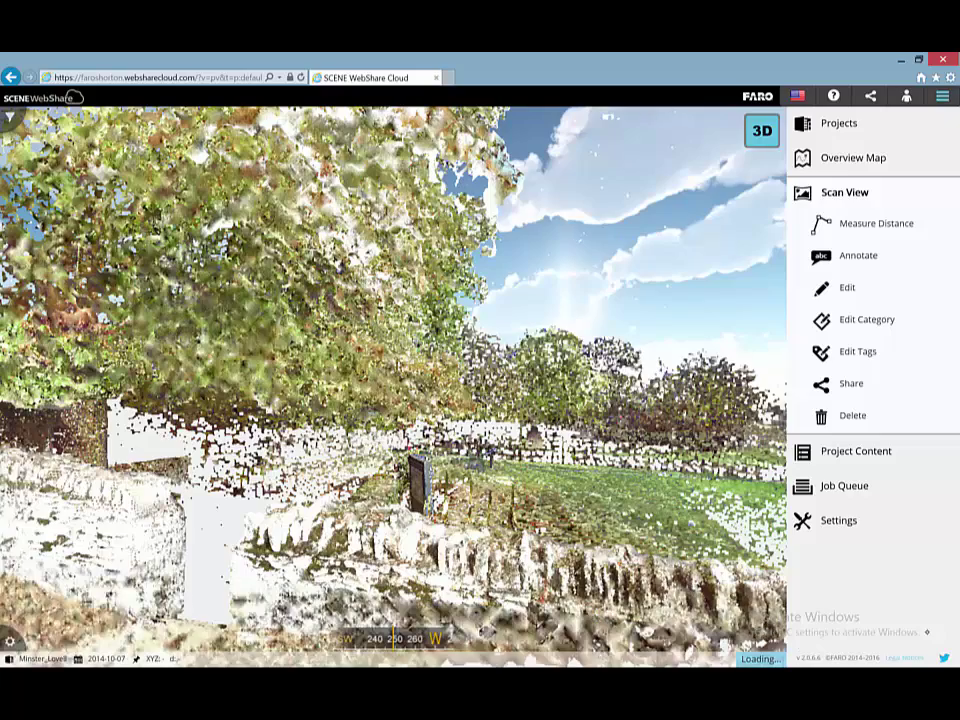
Step: Turn the 3D view towards the ruins and move forward with the virtual joystick
{"action": "left_click_drag", "start_coordinate": [393, 387], "coordinate": [76, 387]}
{"action": "left_click_drag", "start_coordinate": [600, 387], "coordinate": [143, 387]}
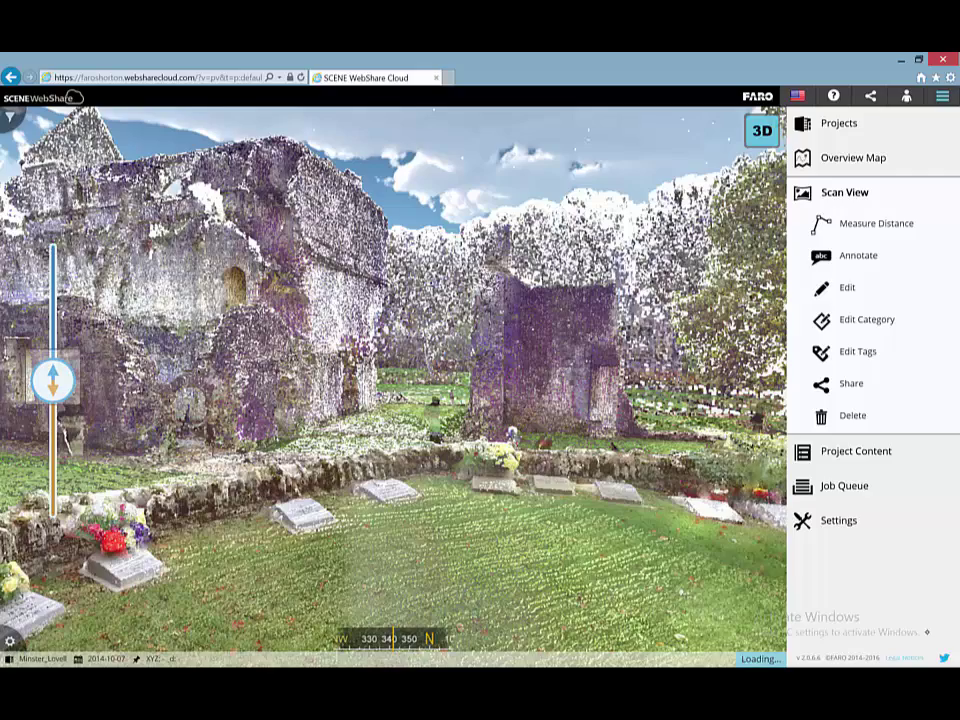
{"action": "left_click_drag", "start_coordinate": [53, 381], "coordinate": [53, 358]}
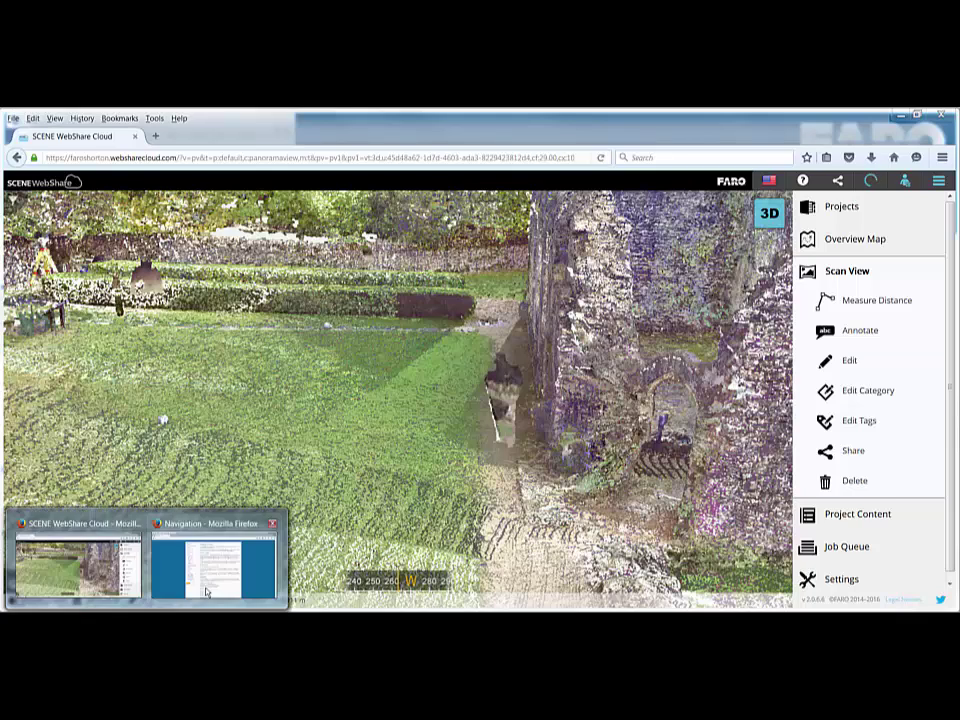
Step: Switch to the FARO online manual and examine the 3D view navigation page down to its mouse commands
{"action": "left_click", "coordinate": [328, 437]}
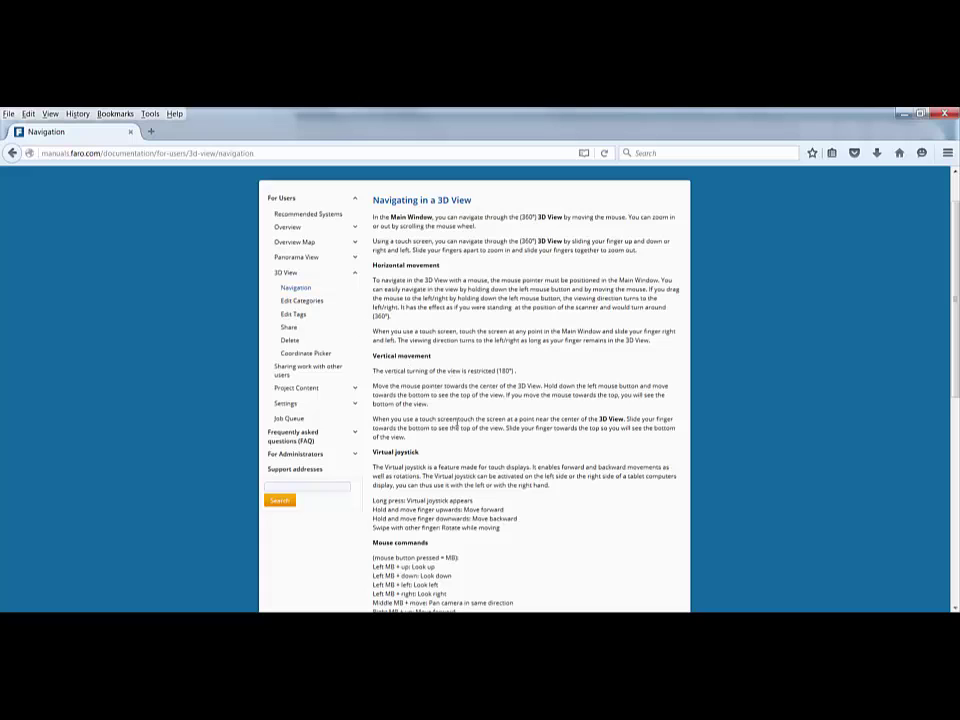
{"action": "scroll", "coordinate": [457, 422], "scroll_direction": "down", "scroll_amount": 1}
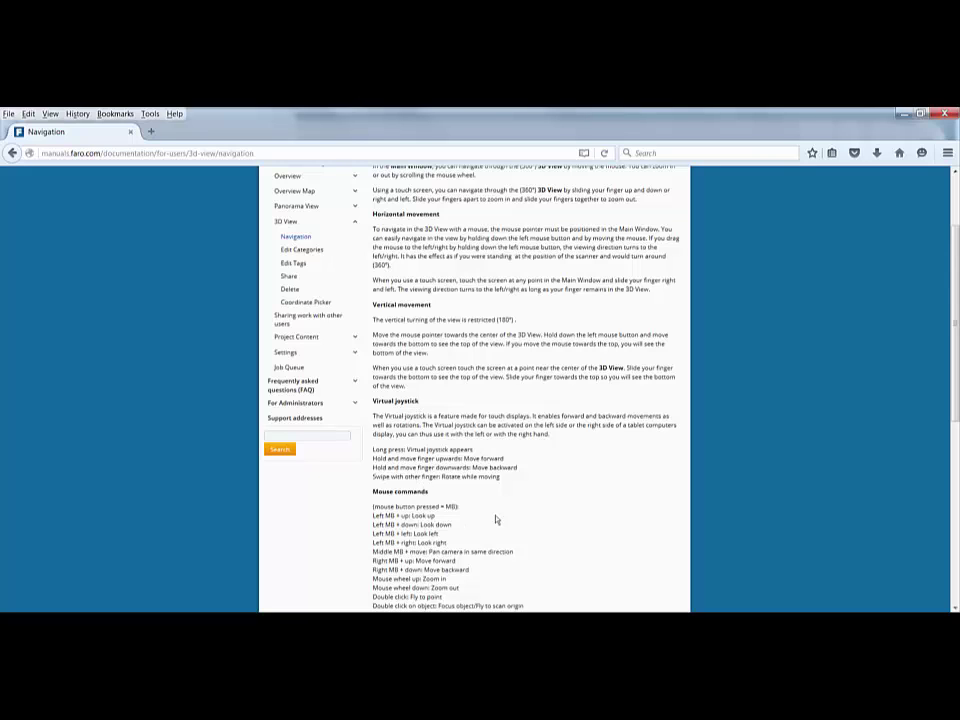
Step: Examine the key commands for 3D view navigation further down the manual page, continuing to the touch device section
{"action": "scroll", "coordinate": [503, 479], "scroll_direction": "down", "scroll_amount": 3}
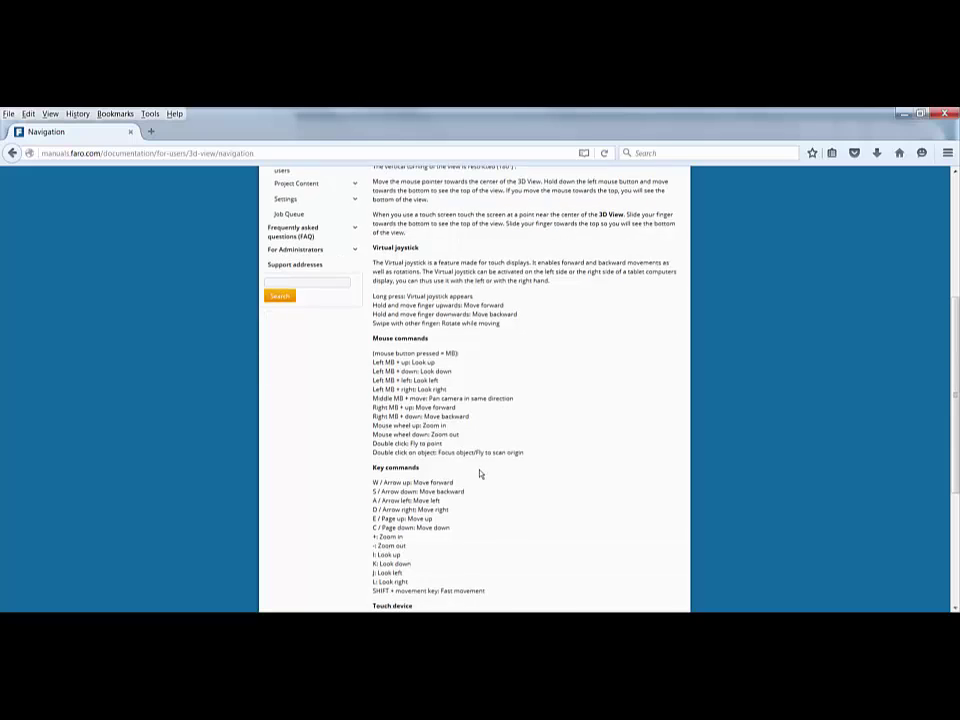
{"action": "scroll", "coordinate": [479, 474], "scroll_direction": "down", "scroll_amount": 2}
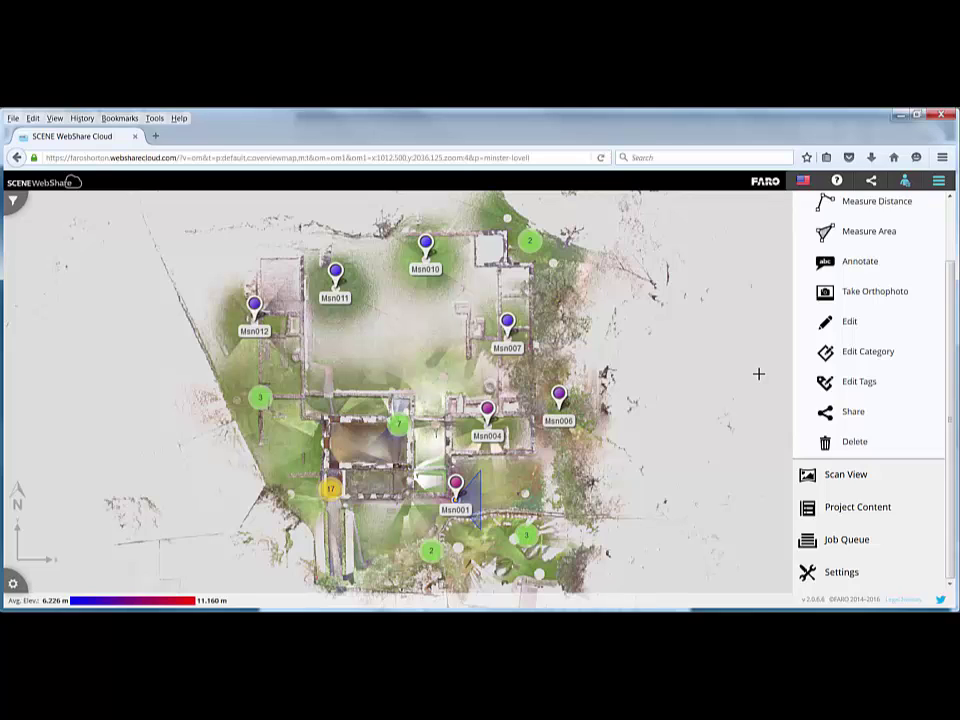
Step: Open the Job Queue in SCENE WebShare Cloud and examine the orthophoto and project point cloud jobs across all projects
{"action": "left_click", "coordinate": [831, 541]}
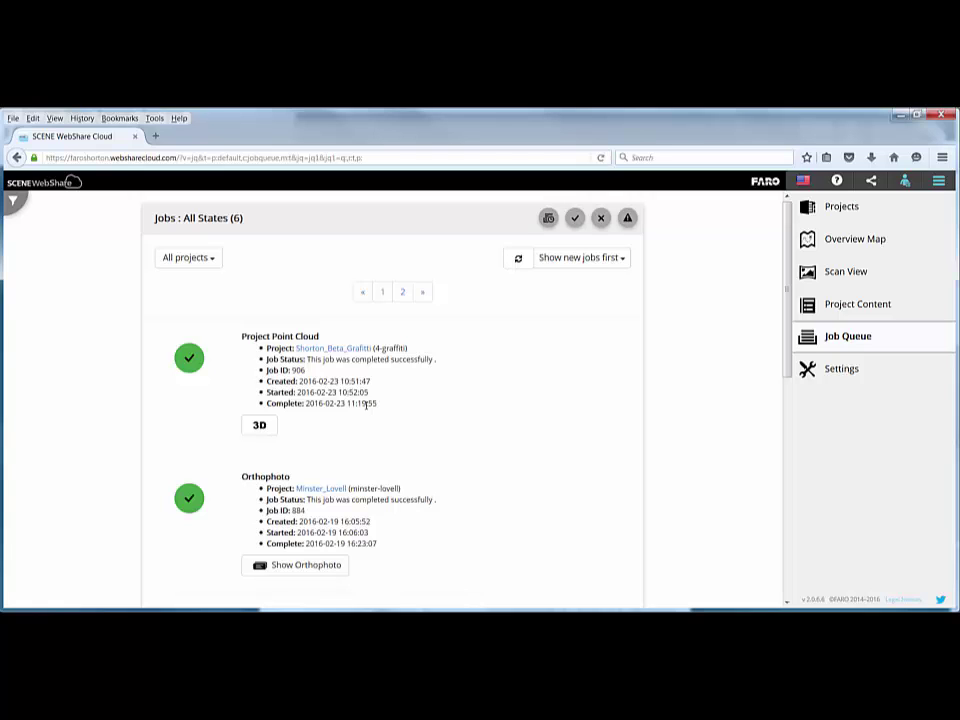
{"action": "scroll", "coordinate": [390, 448], "scroll_direction": "down", "scroll_amount": 3}
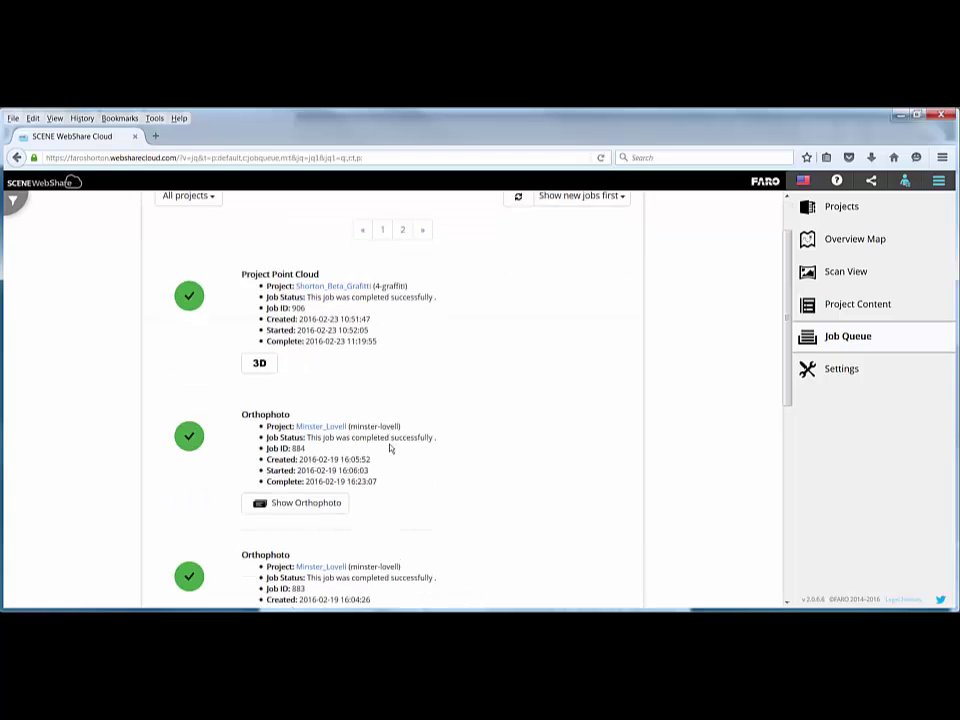
{"action": "scroll", "coordinate": [390, 448], "scroll_direction": "down", "scroll_amount": 2}
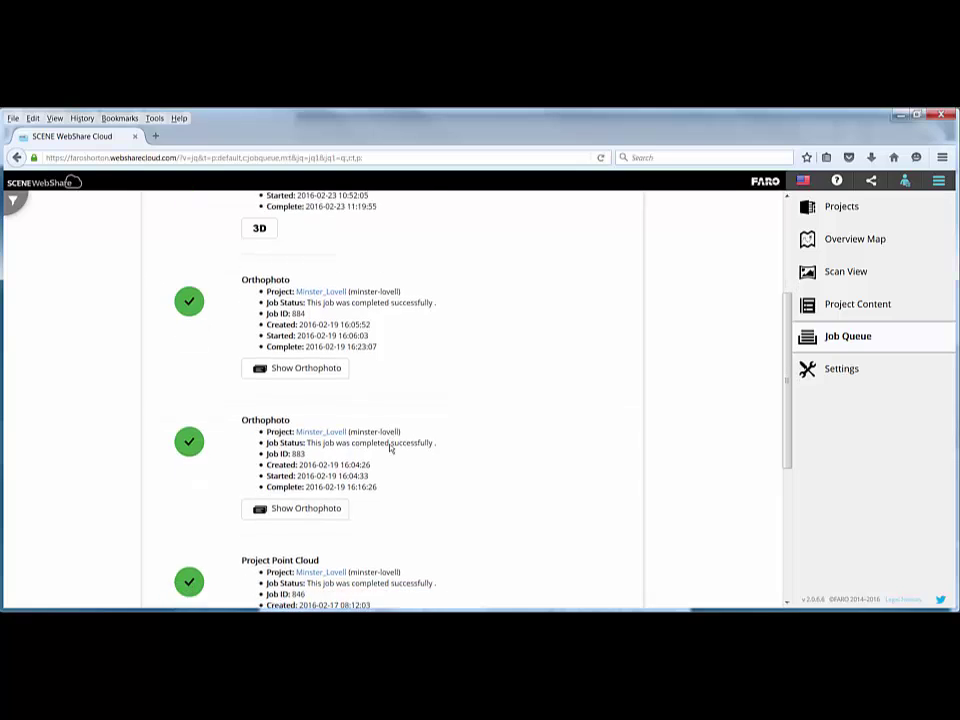
{"action": "scroll", "coordinate": [321, 480], "scroll_direction": "down", "scroll_amount": 1}
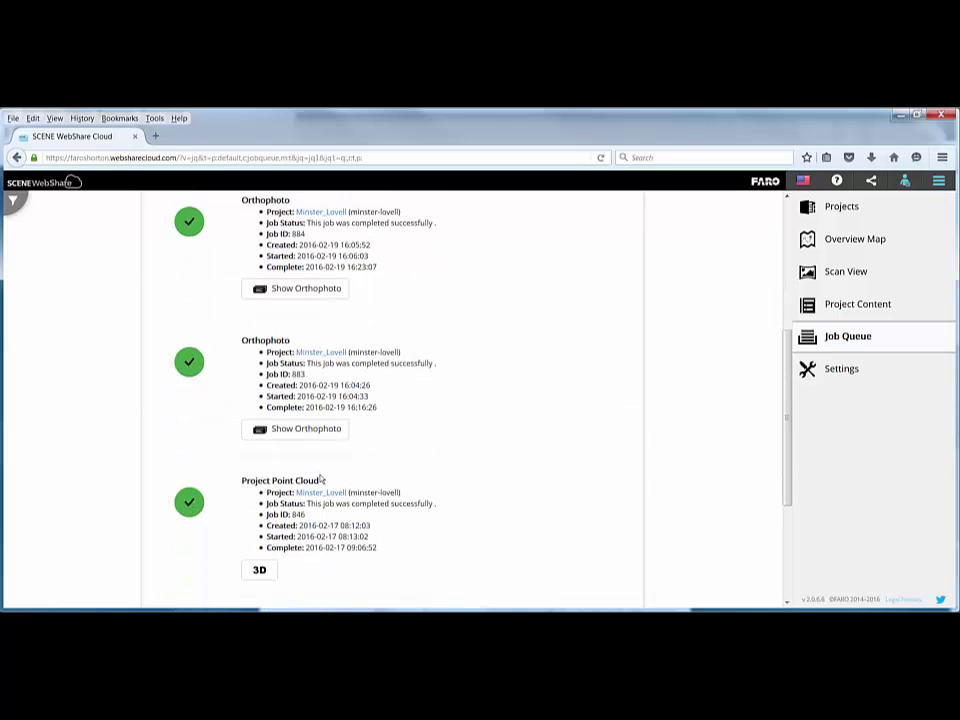